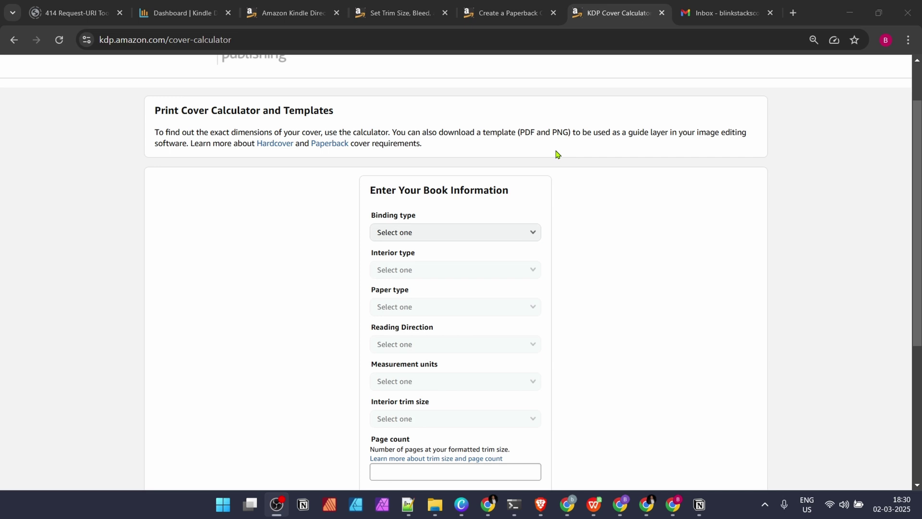
- Set the book to Paperback with a Black & white interior on White paper
scroll(608, 260, down, 3)
scroll(605, 255, up, 3)
scroll(605, 254, down, 1)
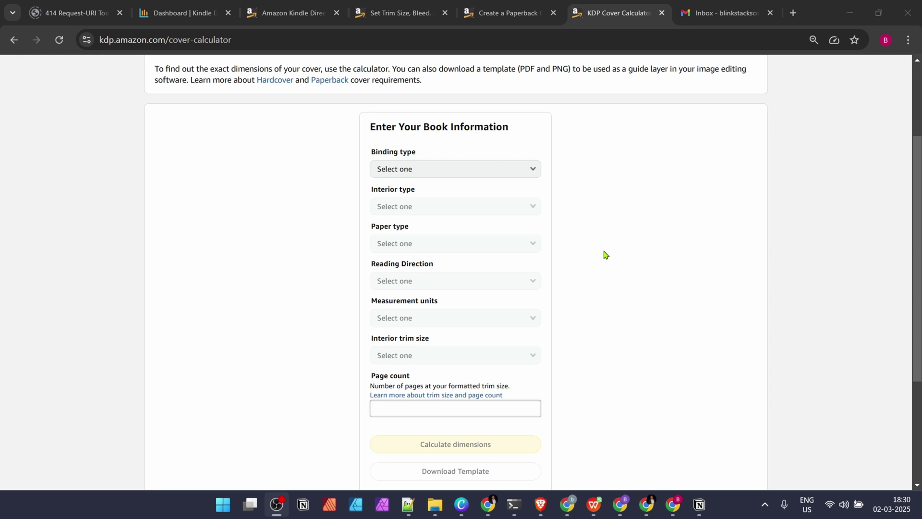
click(289, 40)
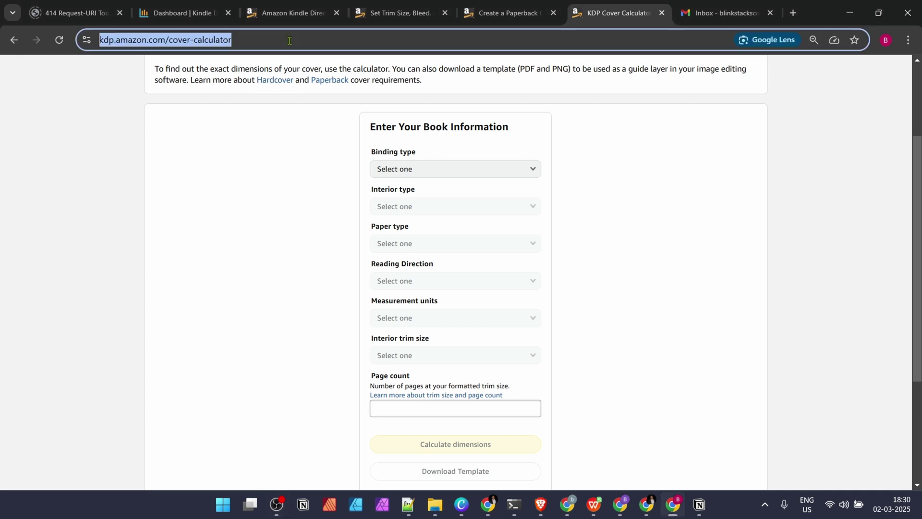
click(600, 151)
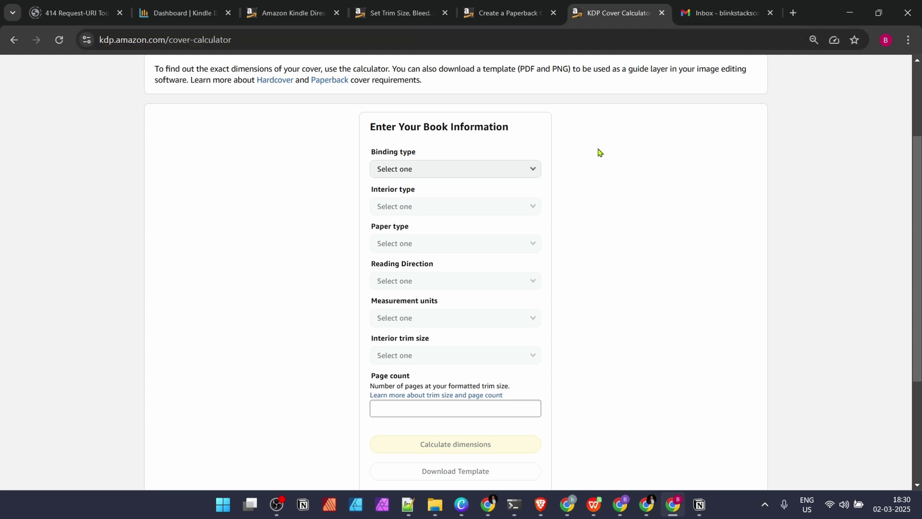
click(419, 172)
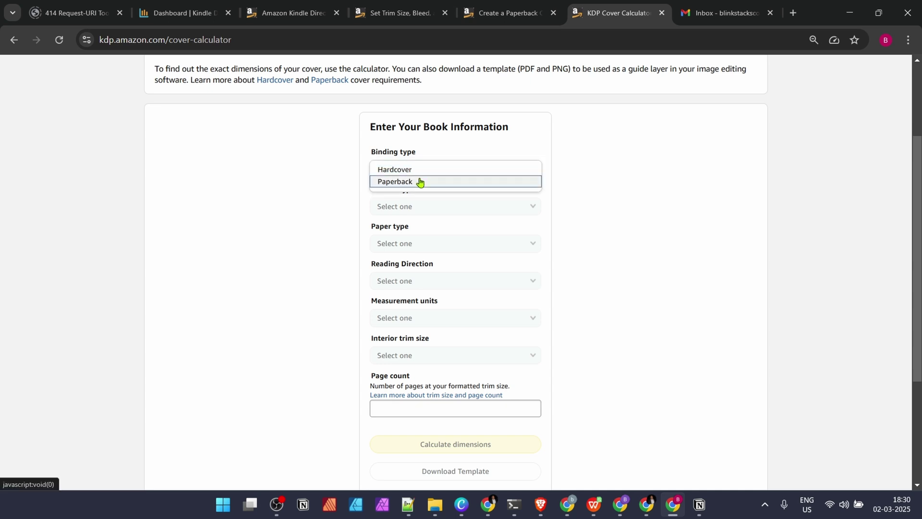
click(420, 181)
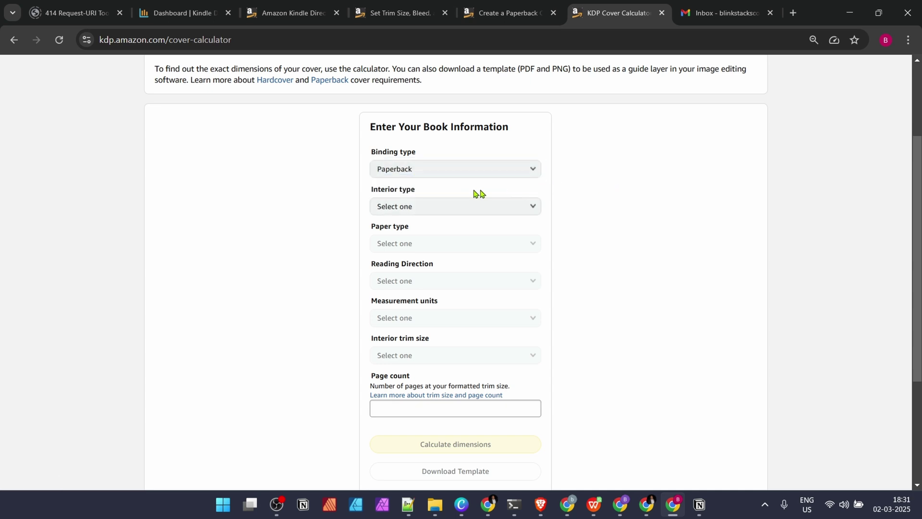
click(464, 207)
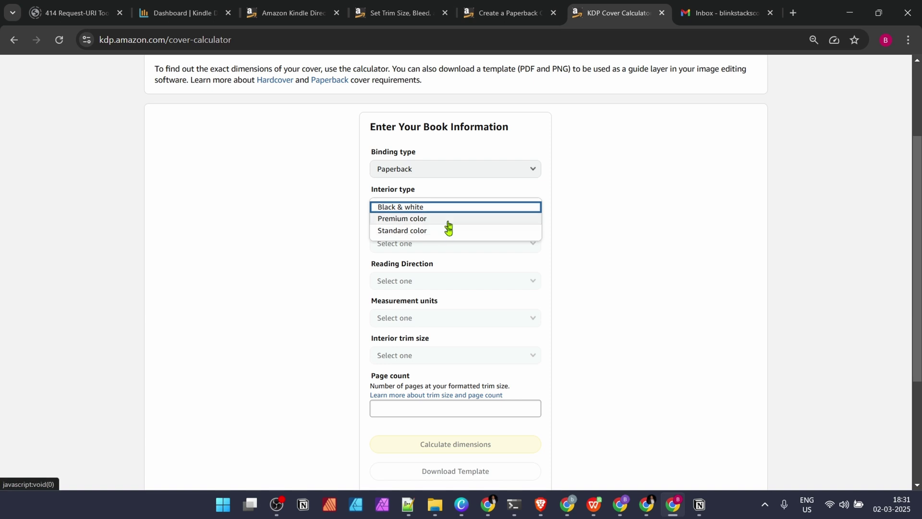
click(446, 207)
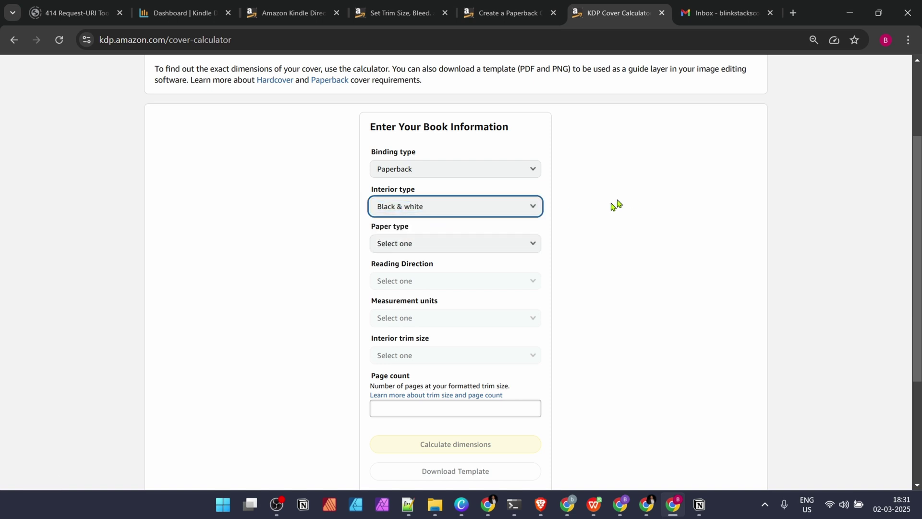
click(507, 243)
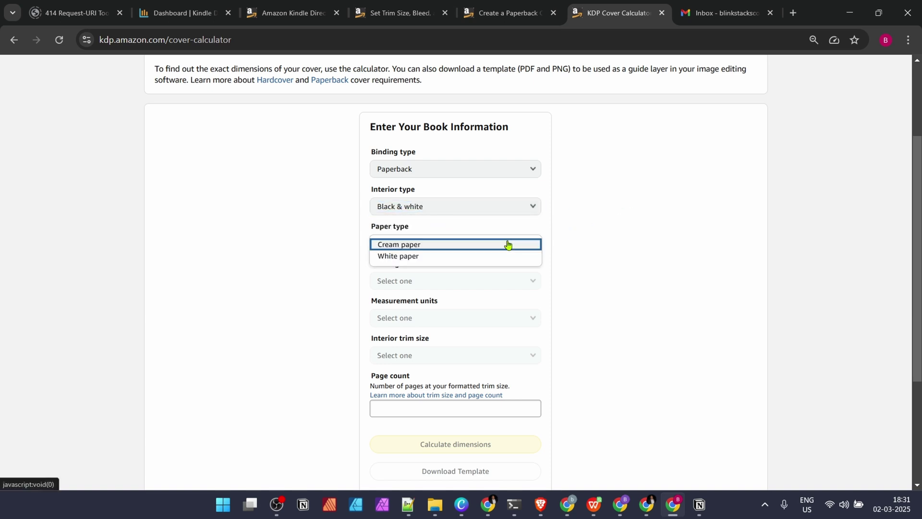
click(485, 256)
- Choose Left to Right reading direction, Inches, and an 8.5 x 11 in trim size
click(506, 280)
click(432, 282)
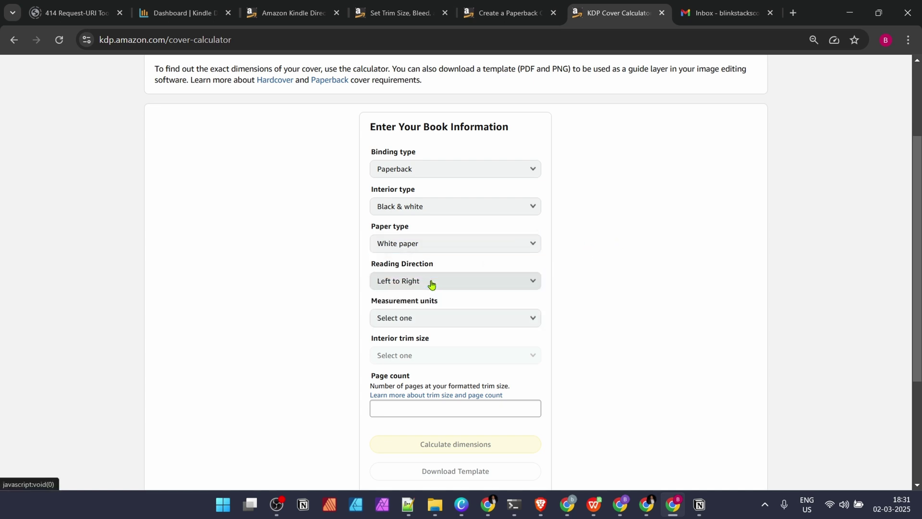
click(503, 324)
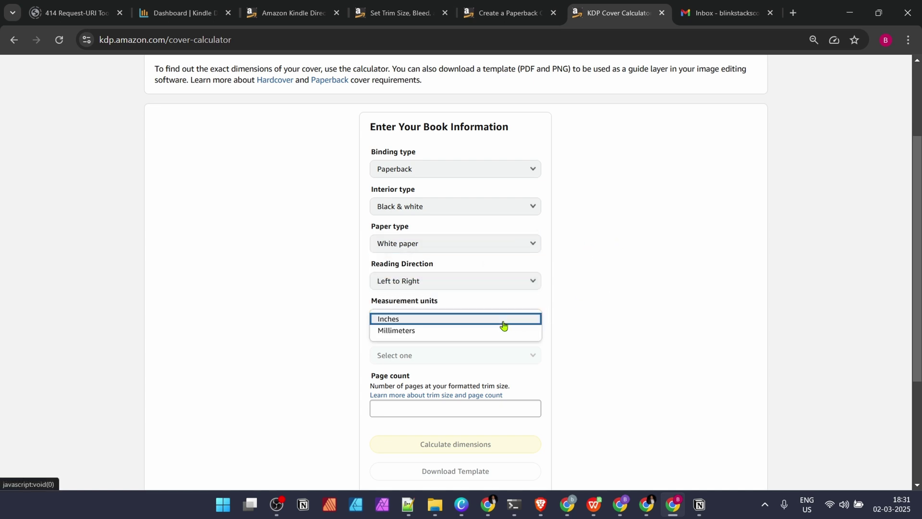
click(495, 321)
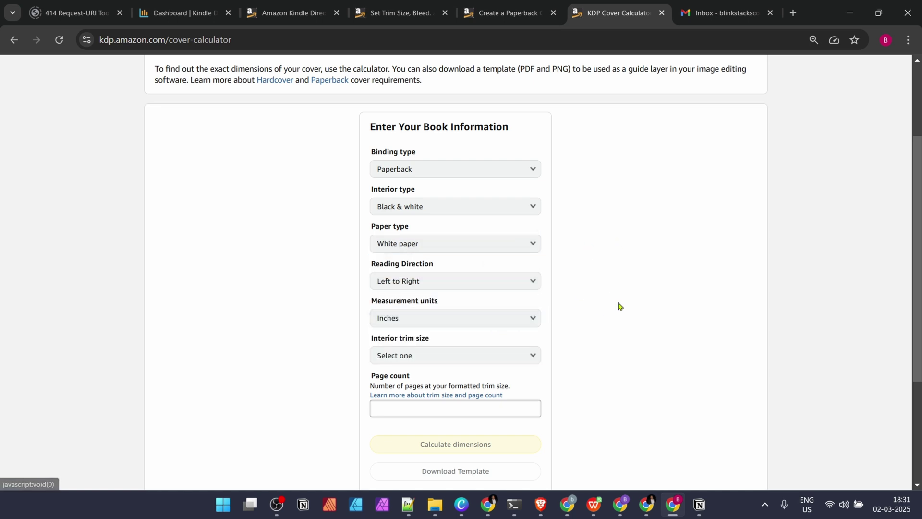
click(426, 355)
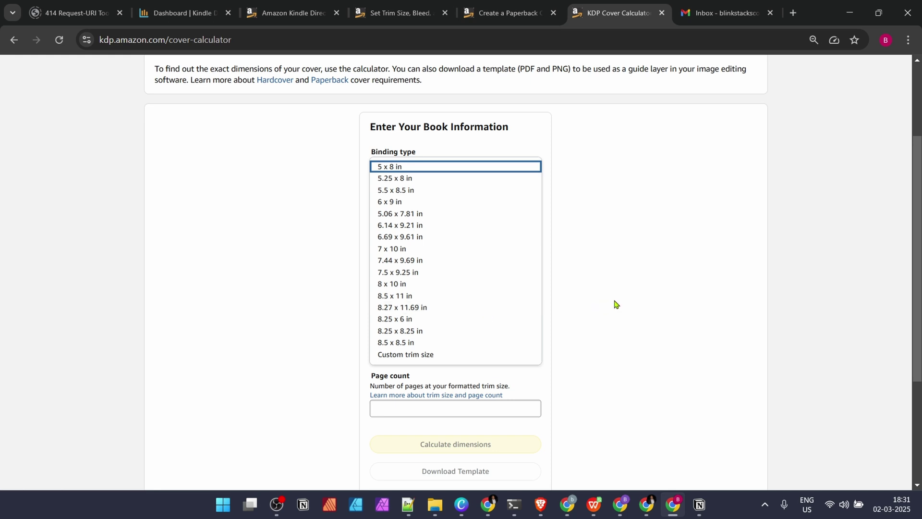
click(497, 299)
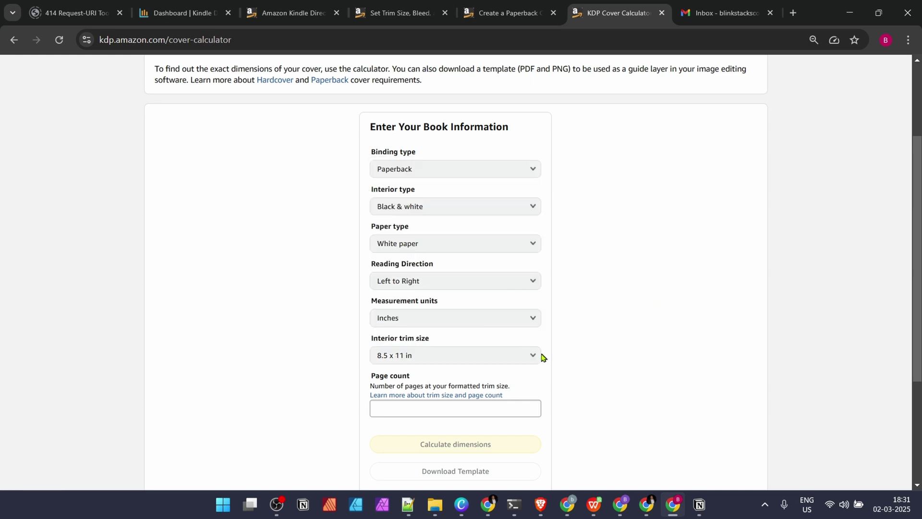
- Enter 108 as the book's page count
click(471, 409)
text(1087)
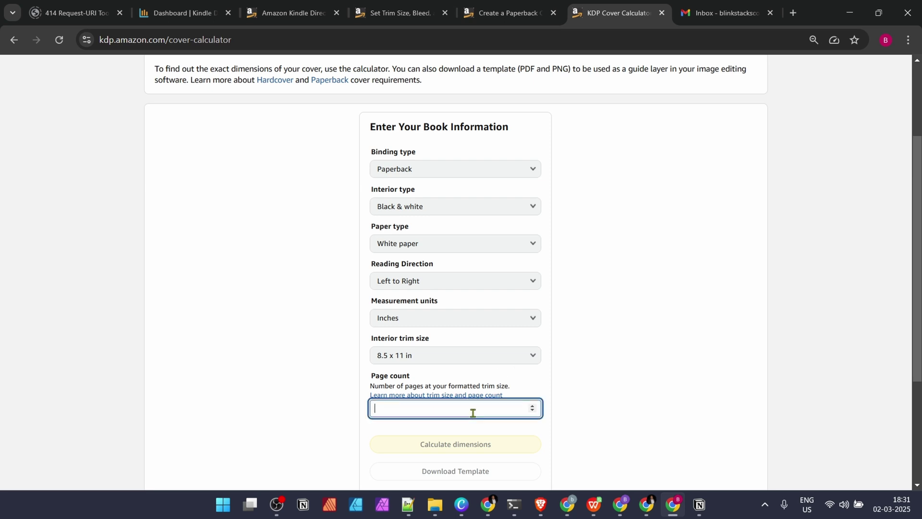
key(BackSpace)
- Calculate the cover dimensions and download the matching cover template
click(634, 377)
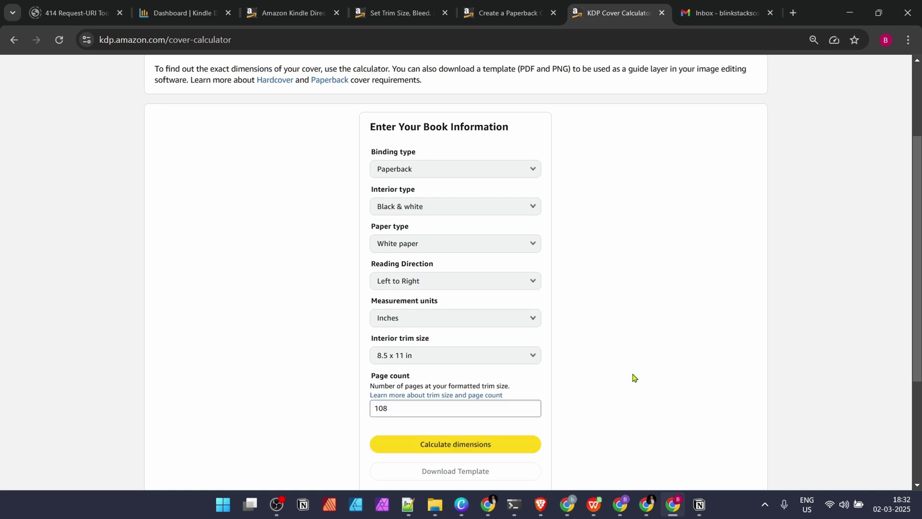
click(500, 444)
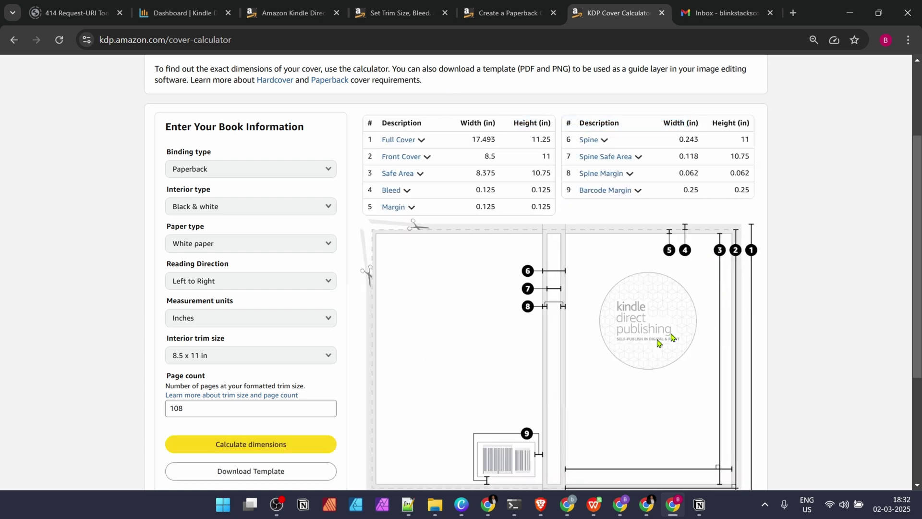
click(281, 476)
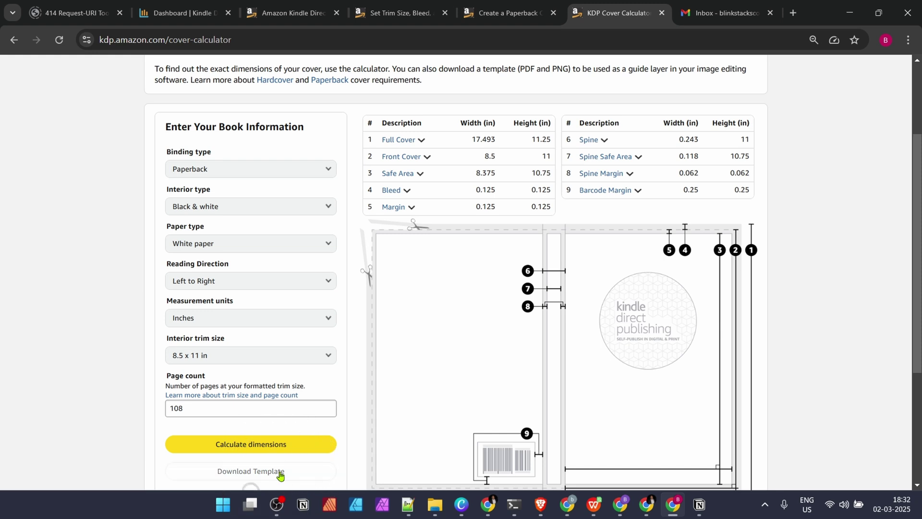
- Select the 17.493 in full cover width to carry into Canva
scroll(672, 216, up, 1)
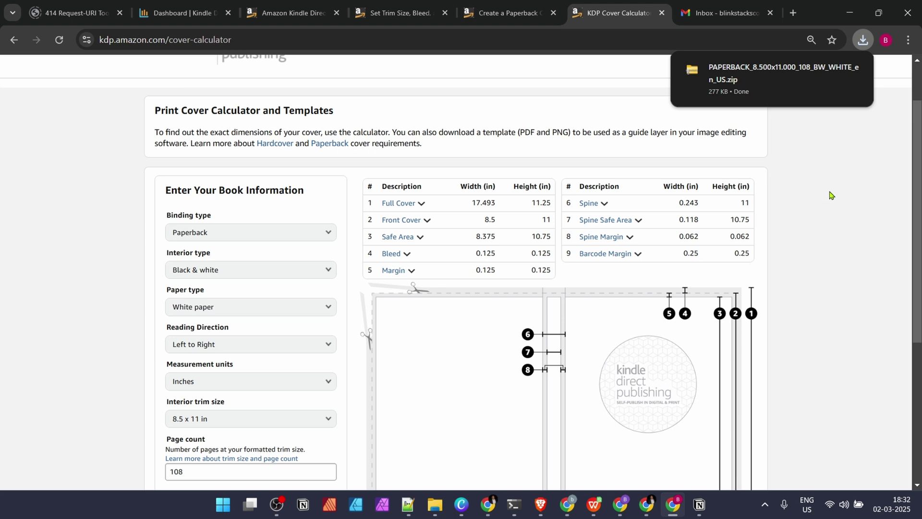
double_click(483, 204)
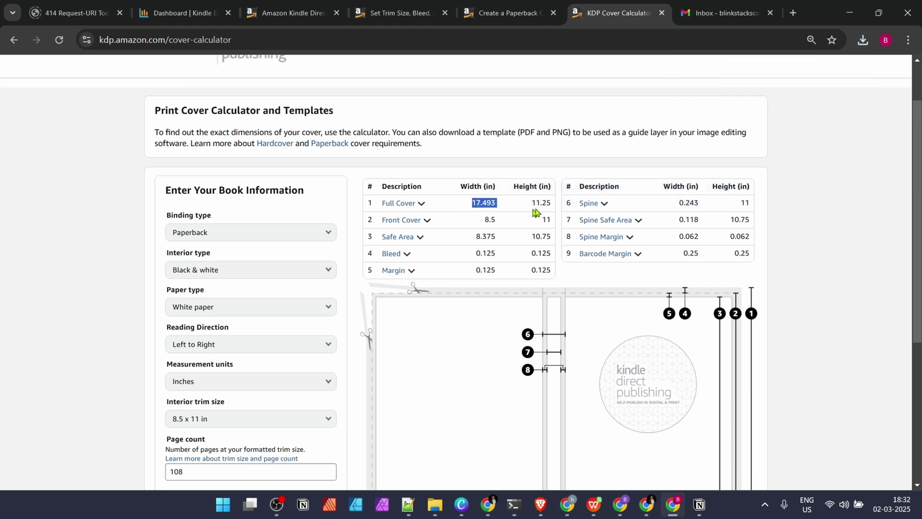
drag(536, 212, 555, 211)
click(474, 200)
drag(473, 201, 504, 210)
key(ctrl+c)
click(461, 504)
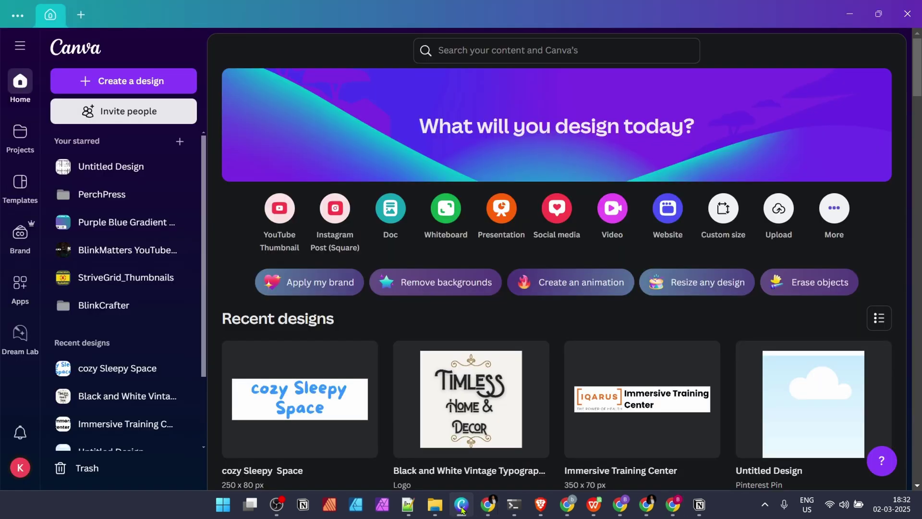
- Begin a custom-size Canva design in inches with a pasted width of 17.493
click(85, 19)
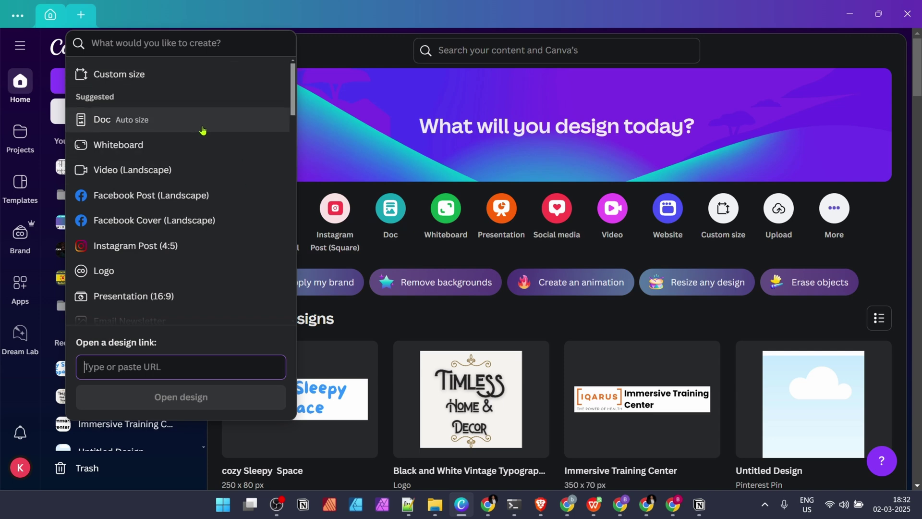
click(107, 75)
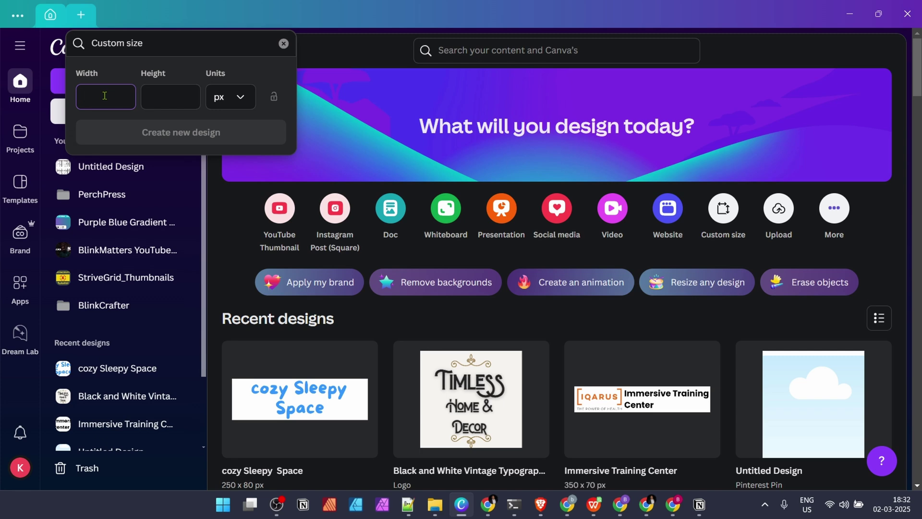
click(240, 100)
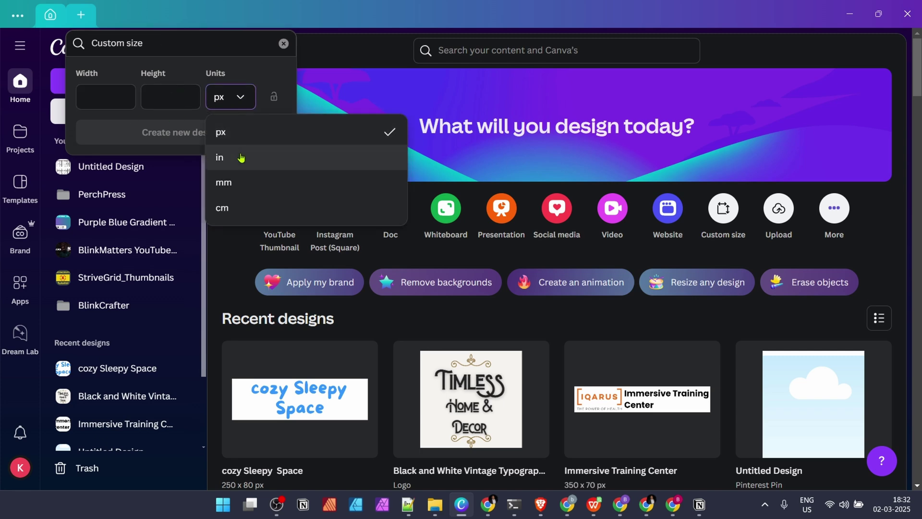
click(241, 157)
key(ctrl+v)
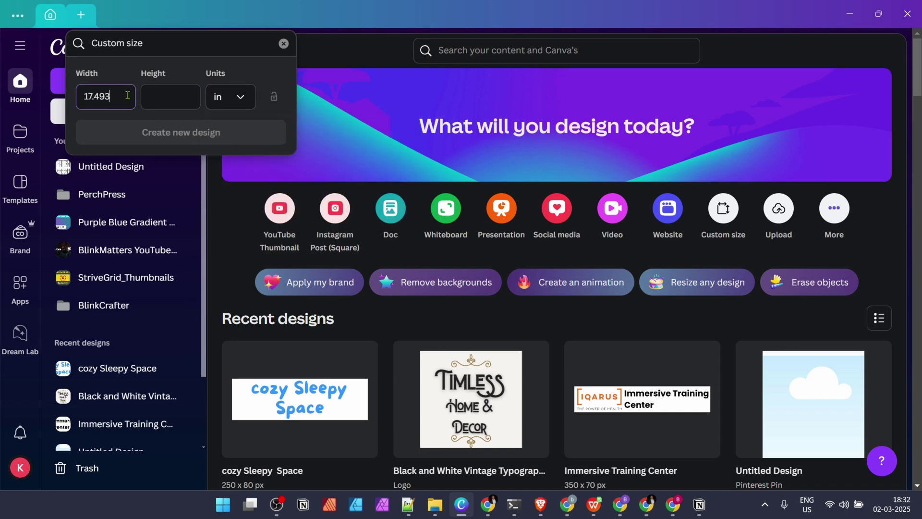
key(alt+Tab)
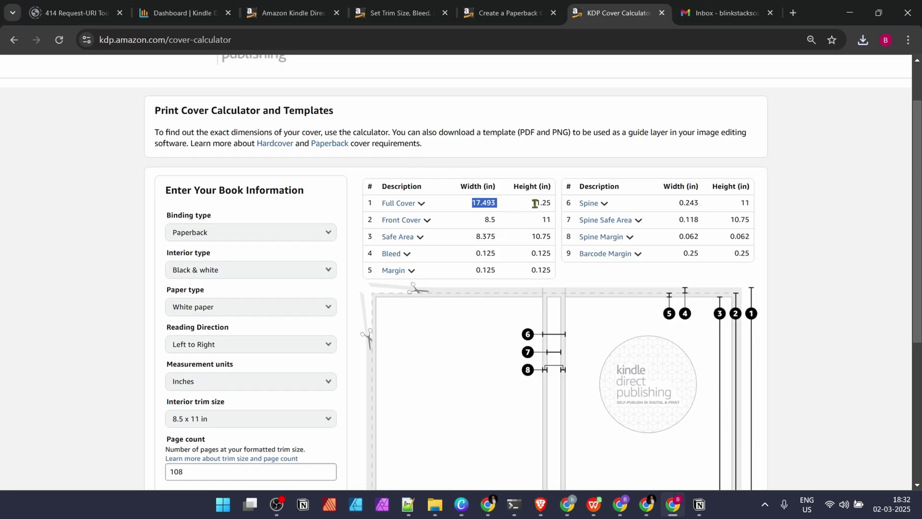
- Select the 11.25 in full cover height and bring up the trim-size and bleed help page
double_click(535, 204)
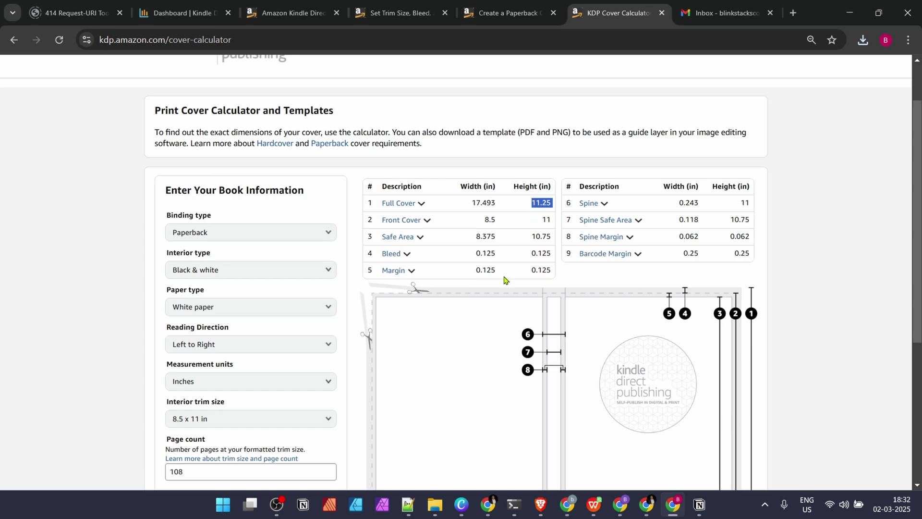
key(alt+Tab)
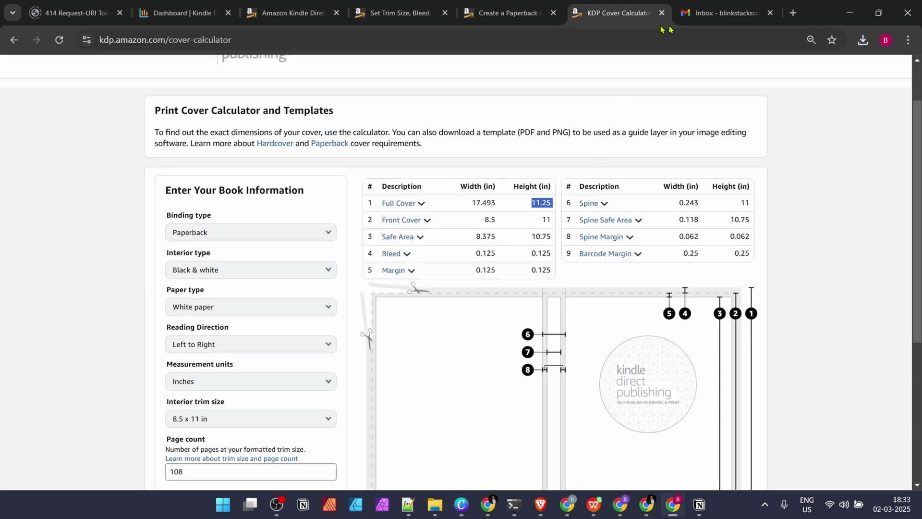
click(398, 12)
- Scroll the help article to the bleed section comparing interiors with and without bleed
scroll(390, 85, up, 1)
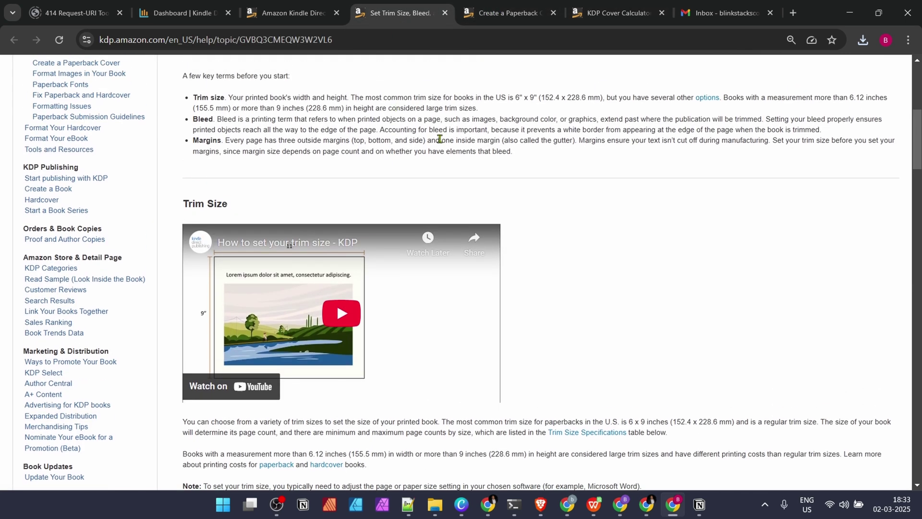
scroll(440, 139, down, 3)
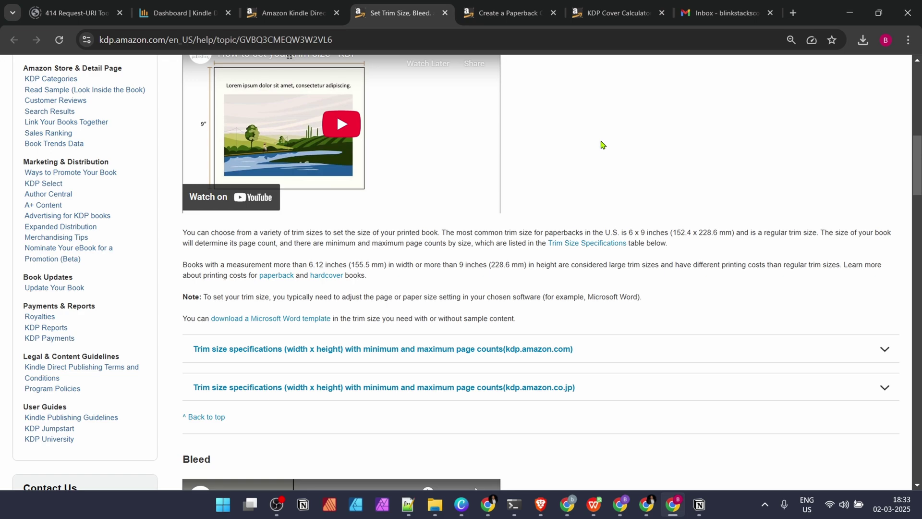
scroll(576, 149, up, 5)
scroll(562, 168, down, 18)
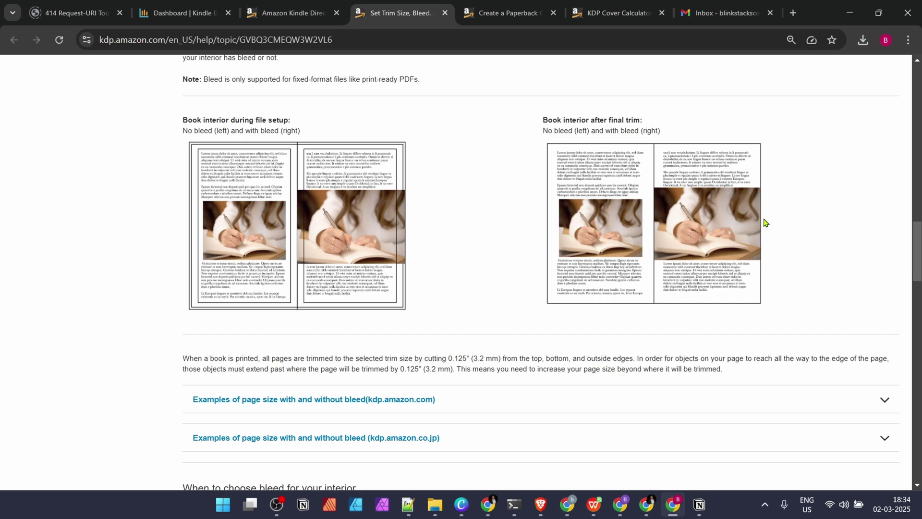
scroll(744, 221, up, 3)
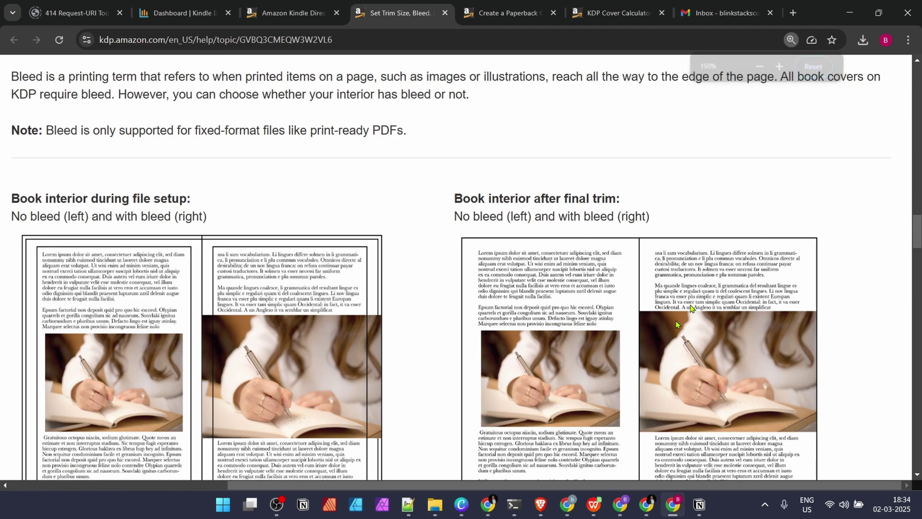
- Expand the kdp.amazon.com examples of page size with and without bleed
scroll(665, 325, down, 1)
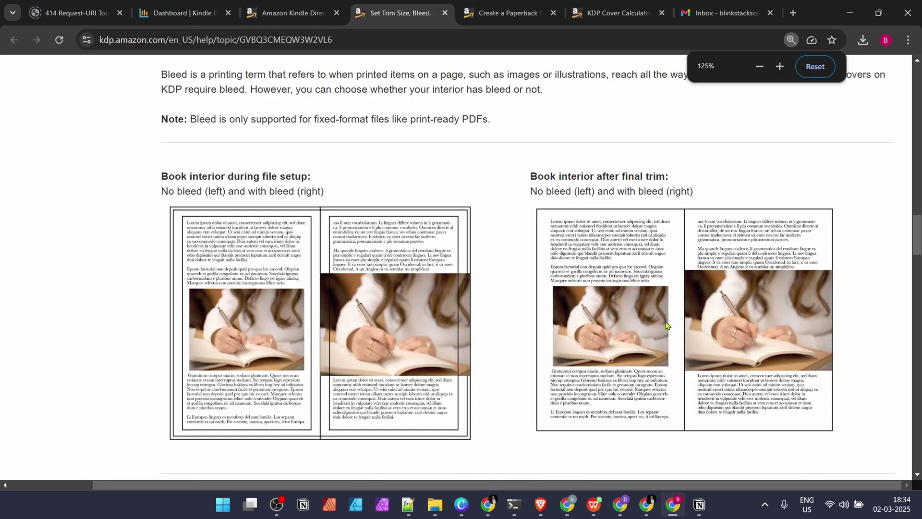
scroll(666, 325, down, 1)
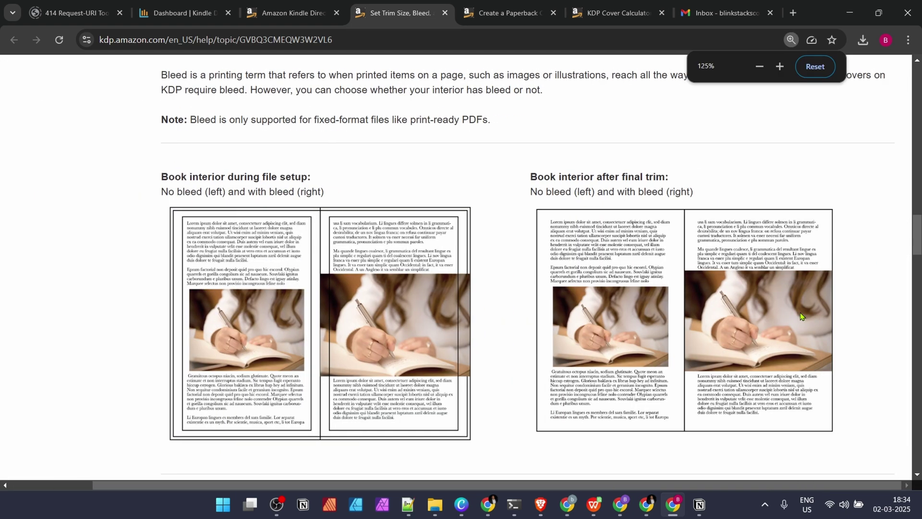
scroll(803, 314, up, 1)
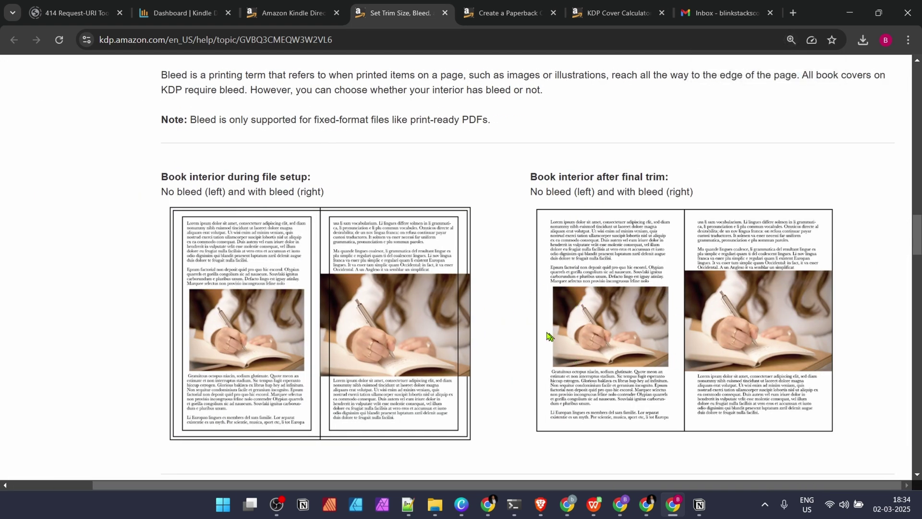
scroll(528, 315, down, 4)
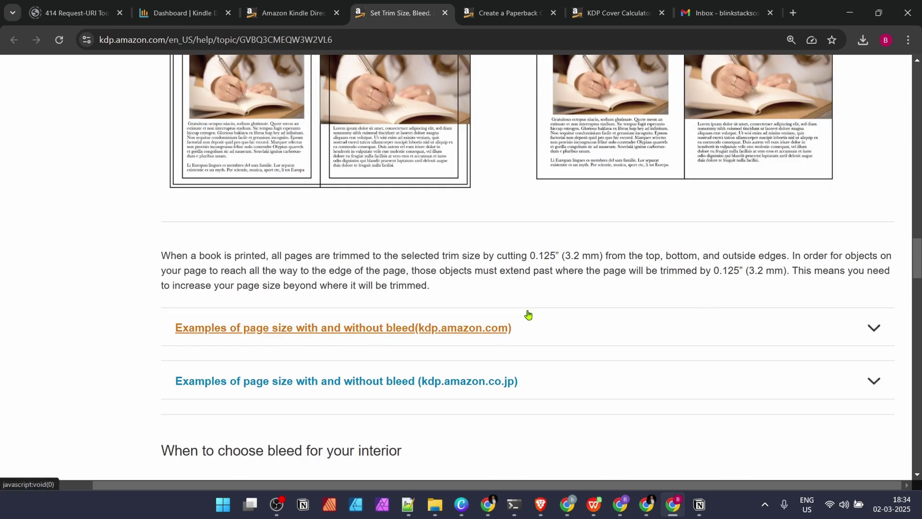
click(330, 331)
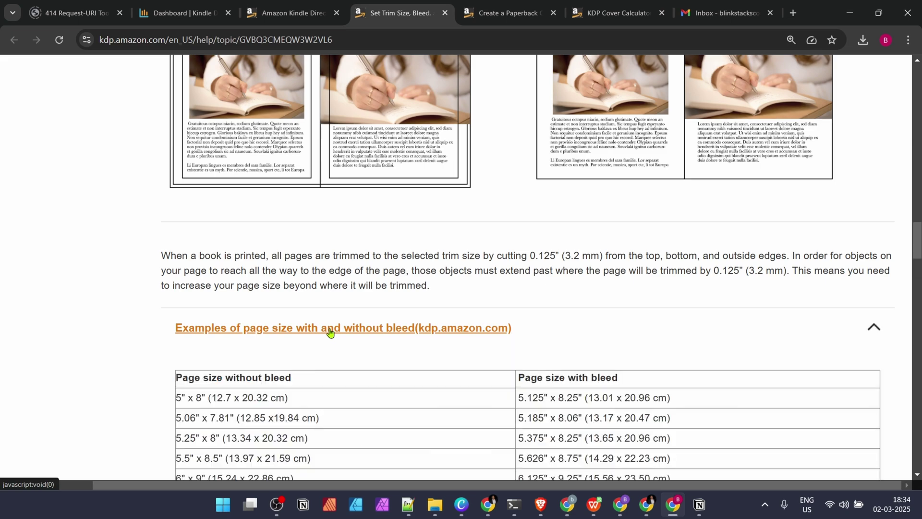
scroll(330, 331, down, 5)
scroll(330, 331, down, 5)
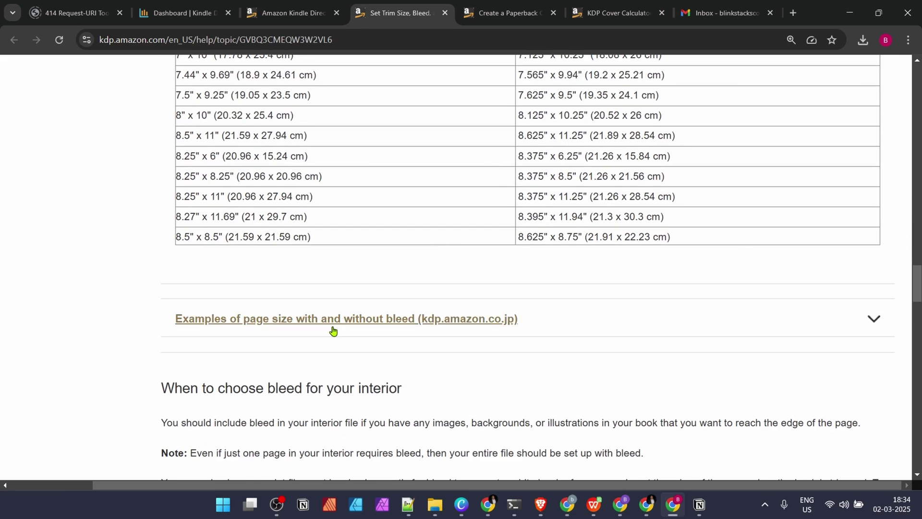
scroll(325, 330, up, 1)
scroll(325, 330, up, 1)
- Highlight the 8.625" x 11.25" bleed size for the 8.5" x 11" row
drag(182, 261, 322, 268)
scroll(360, 273, up, 1)
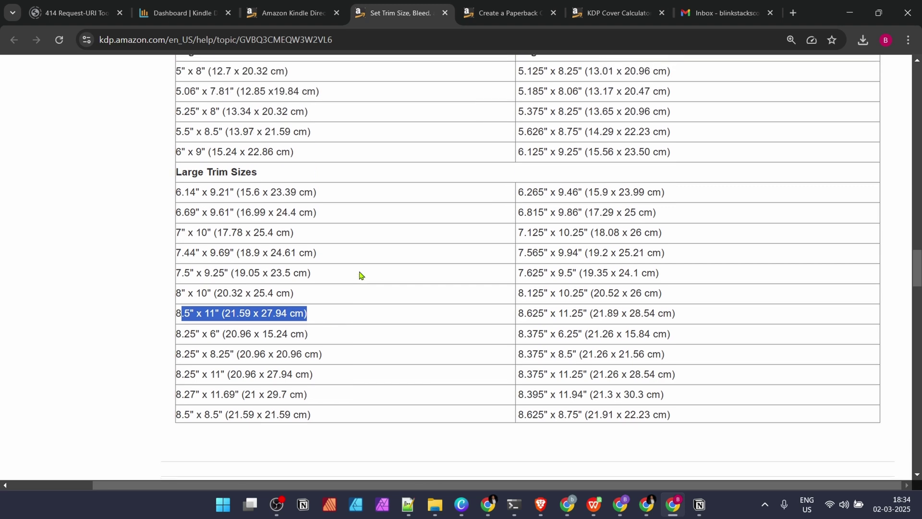
scroll(533, 289, up, 3)
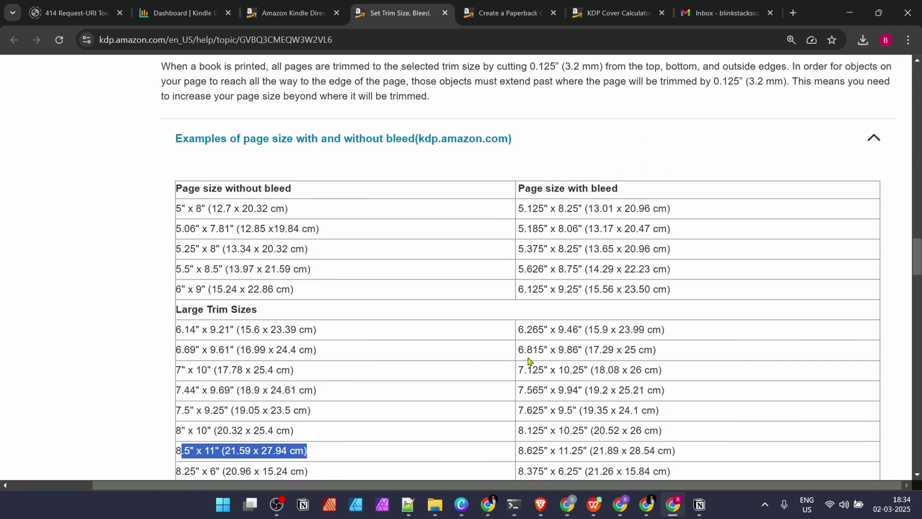
scroll(541, 225, down, 3)
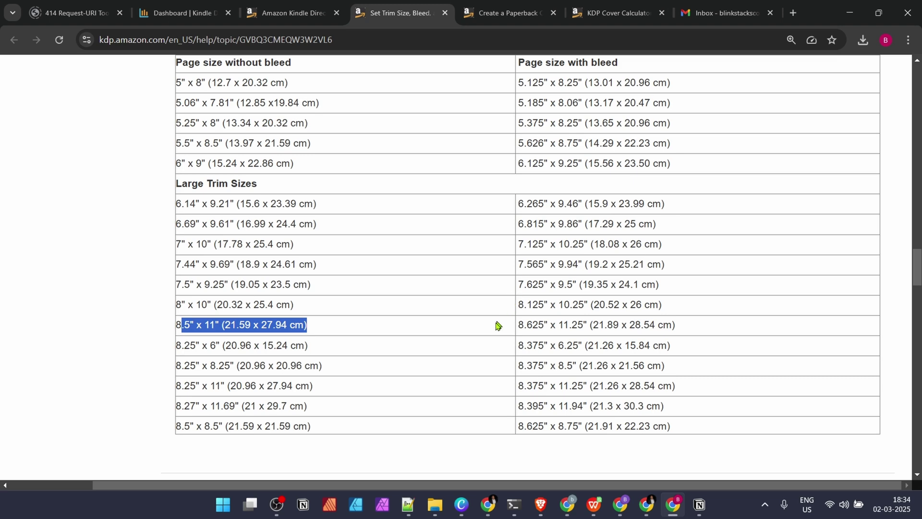
drag(518, 325, 607, 325)
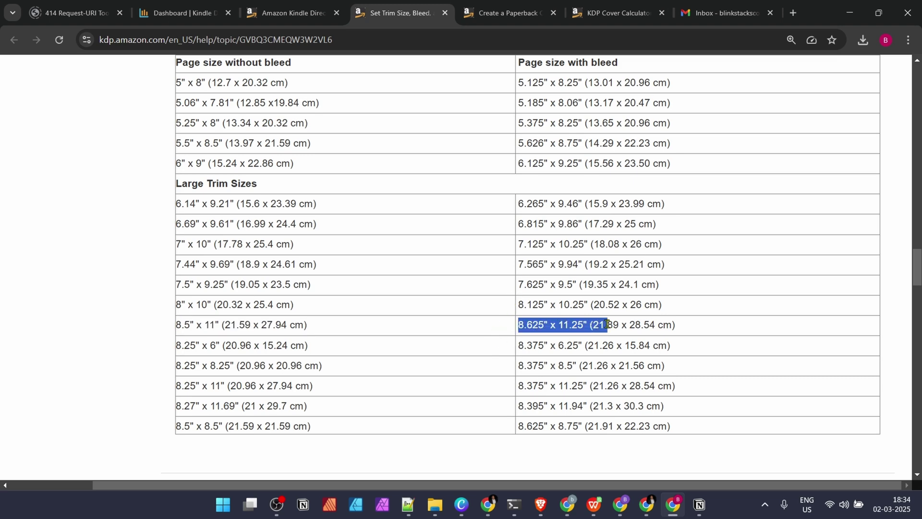
drag(674, 322, 519, 322)
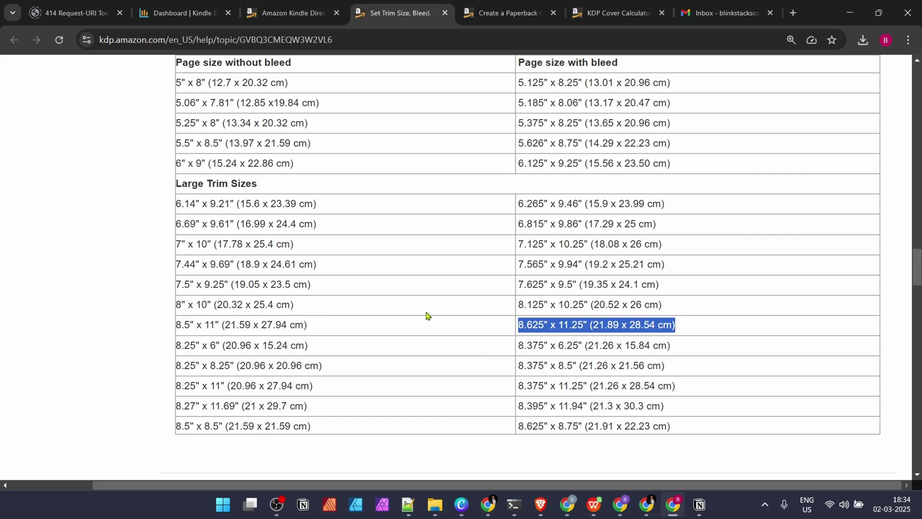
scroll(427, 315, down, 15)
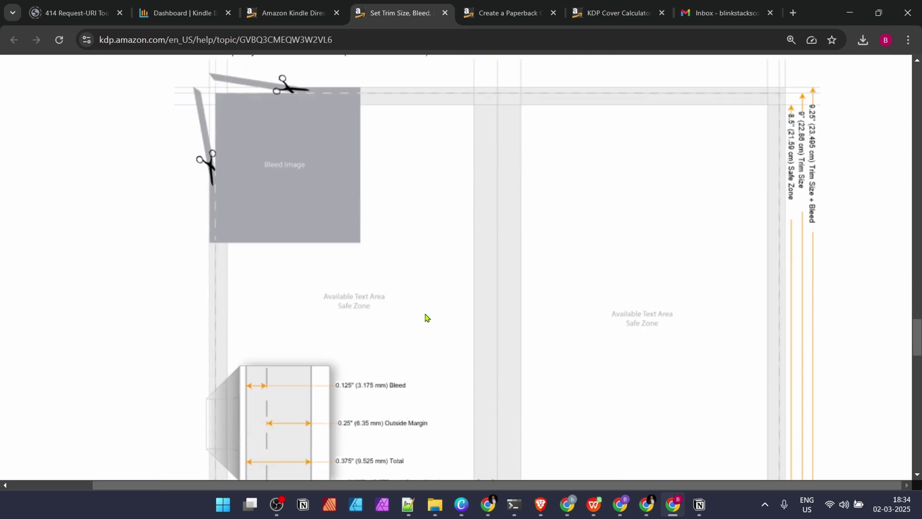
- Reset the page zoom and highlight the 0.375" inside margin for 24–150 pages
key(ctrl+0)
scroll(427, 309, down, 14)
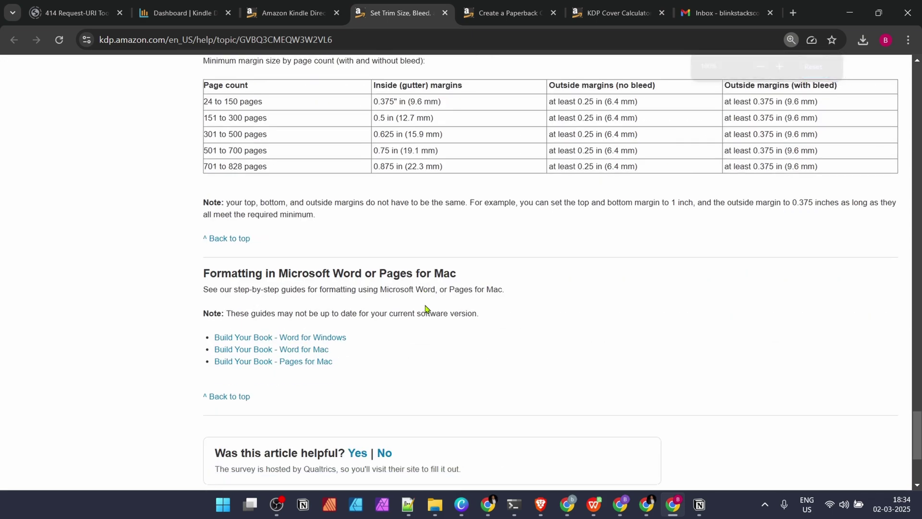
scroll(412, 305, up, 4)
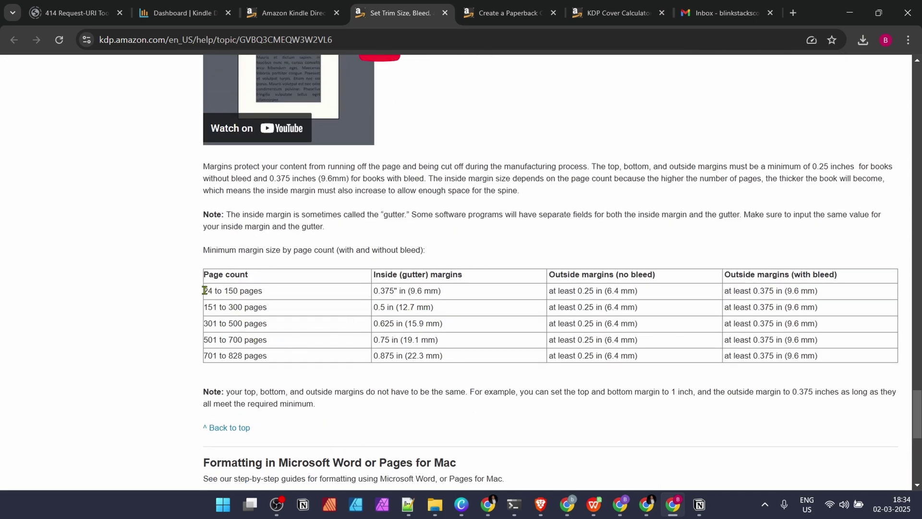
drag(203, 291, 277, 294)
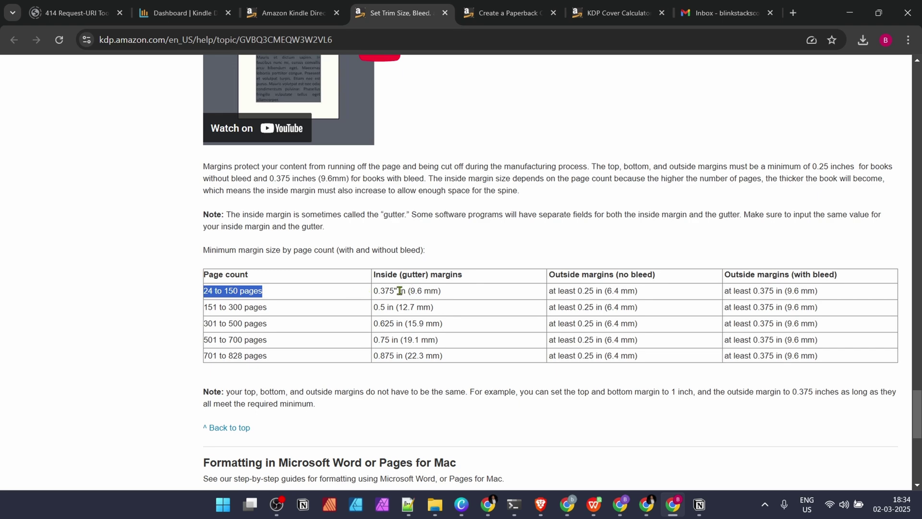
drag(455, 295, 378, 291)
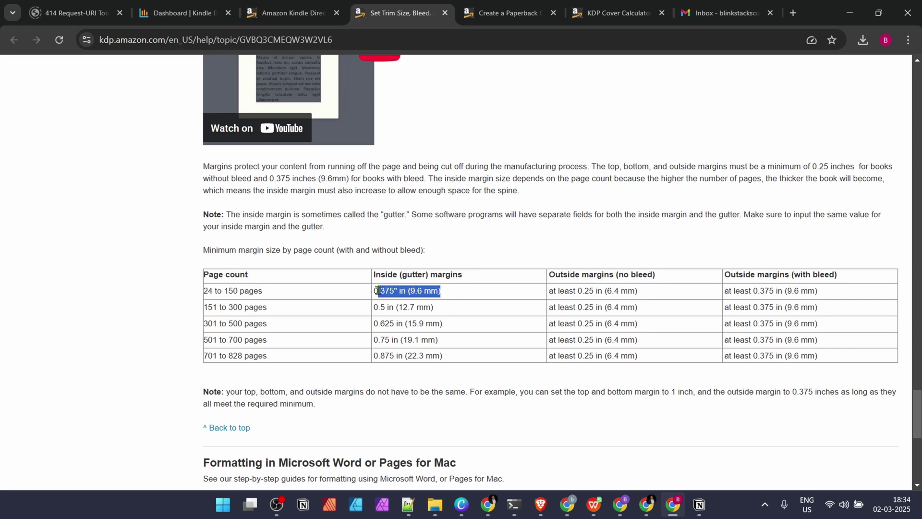
- Check the 0.25 outside margin value, then return to the blank 17.493 x 11.25 in design
scroll(449, 298, up, 15)
scroll(449, 269, down, 1)
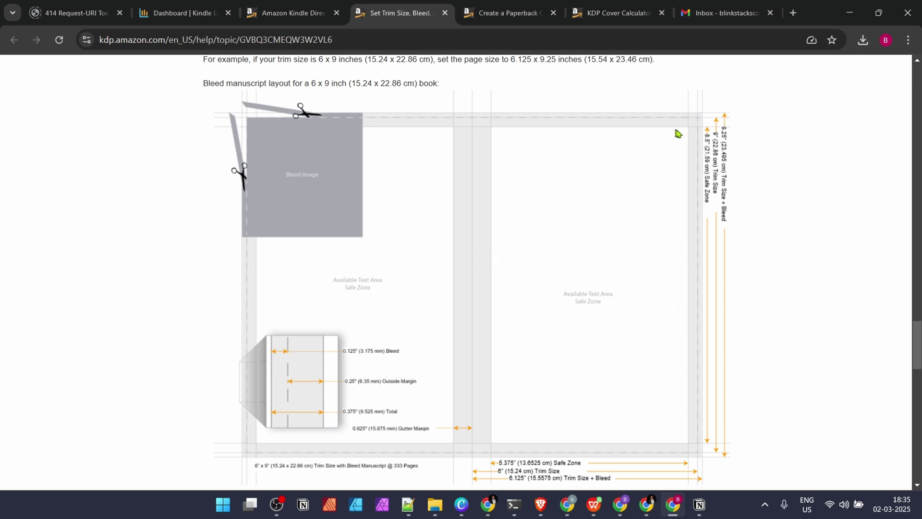
scroll(552, 425, down, 12)
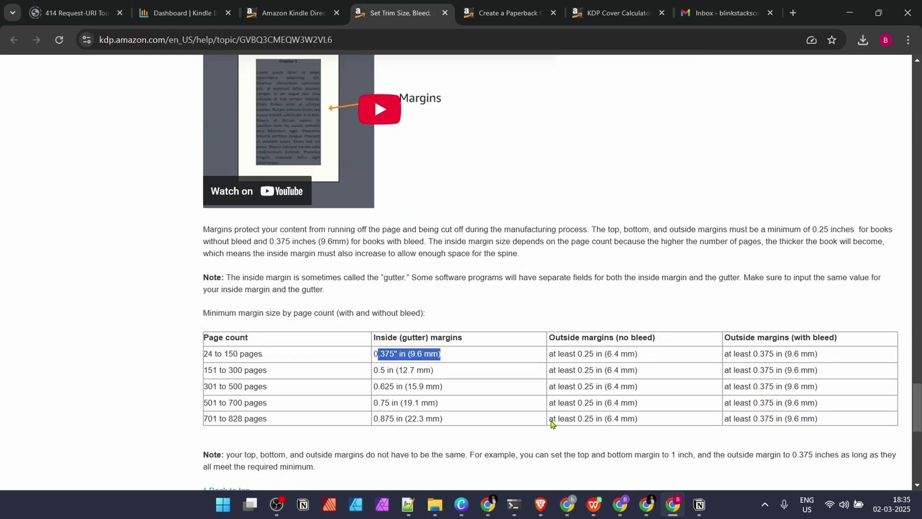
scroll(503, 411, up, 15)
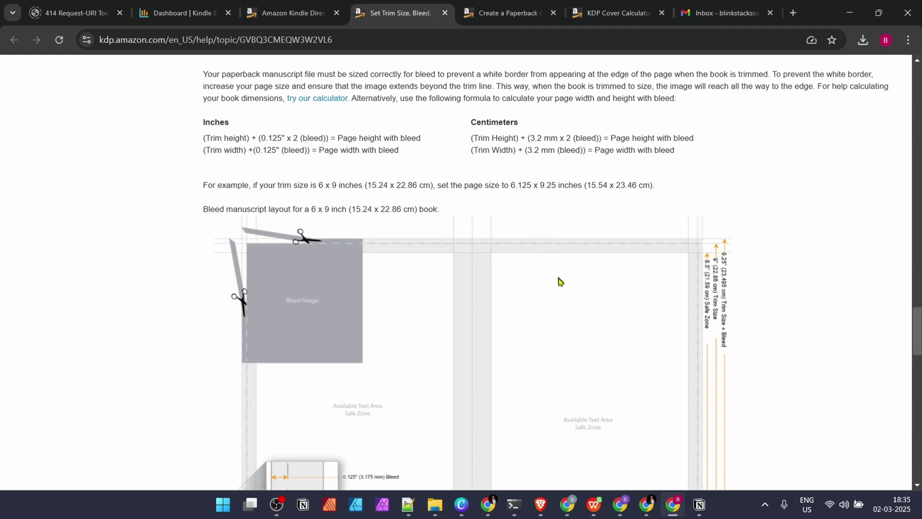
scroll(612, 413, down, 4)
scroll(592, 396, down, 14)
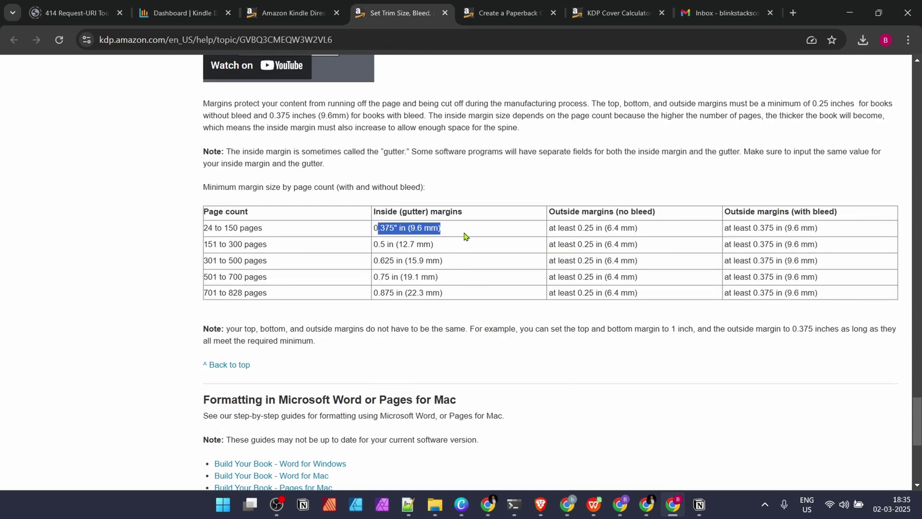
drag(594, 228, 576, 228)
click(601, 294)
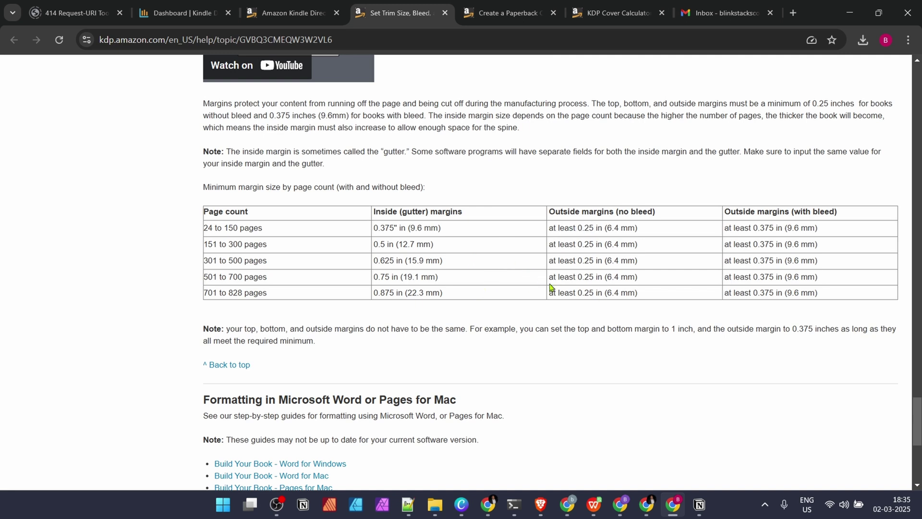
key(alt+Tab)
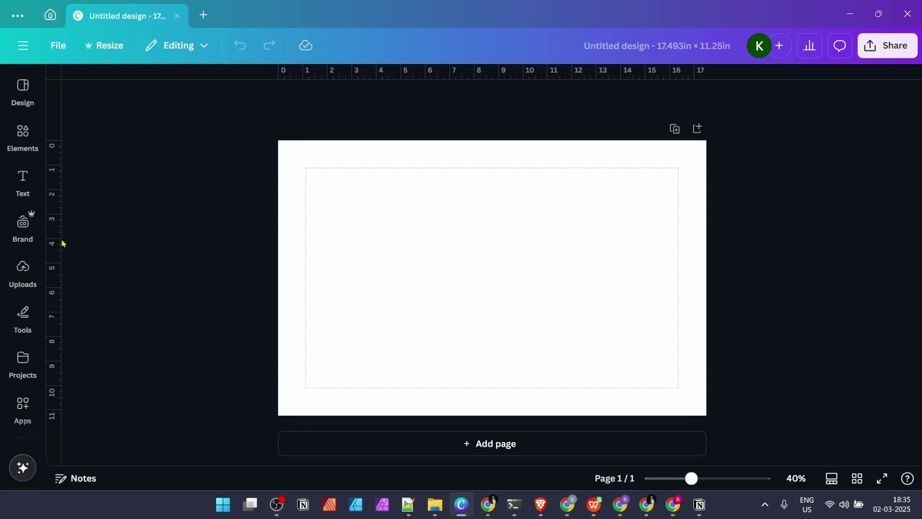
key(alt+Tab)
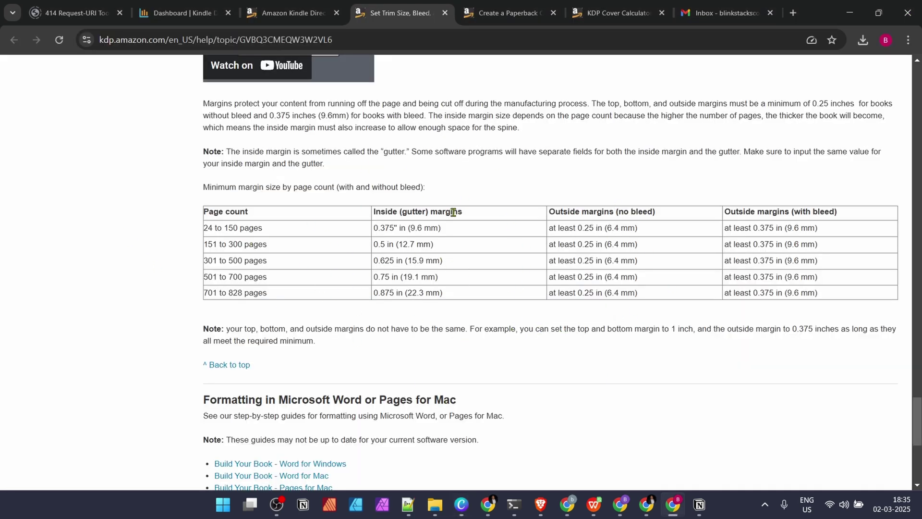
key(alt+Tab)
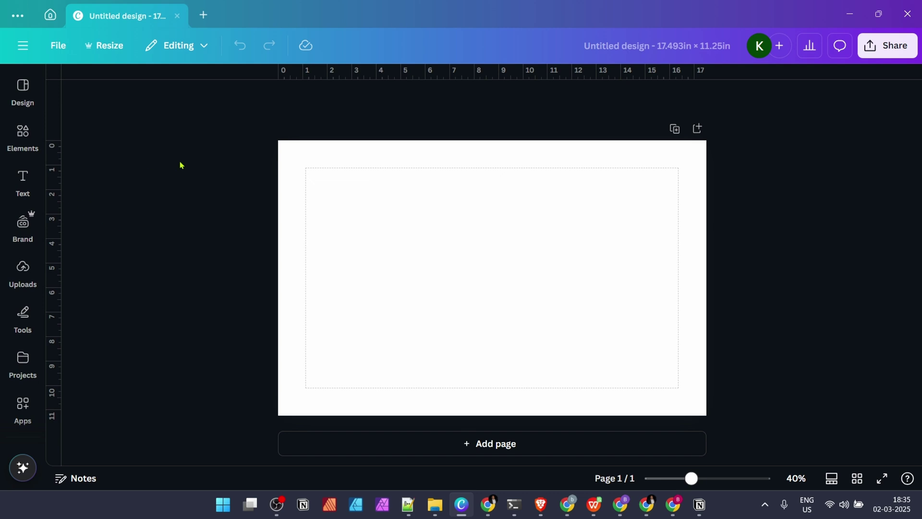
key(shift+r)
key(shift+r)
click(59, 45)
mouse_move(118, 202)
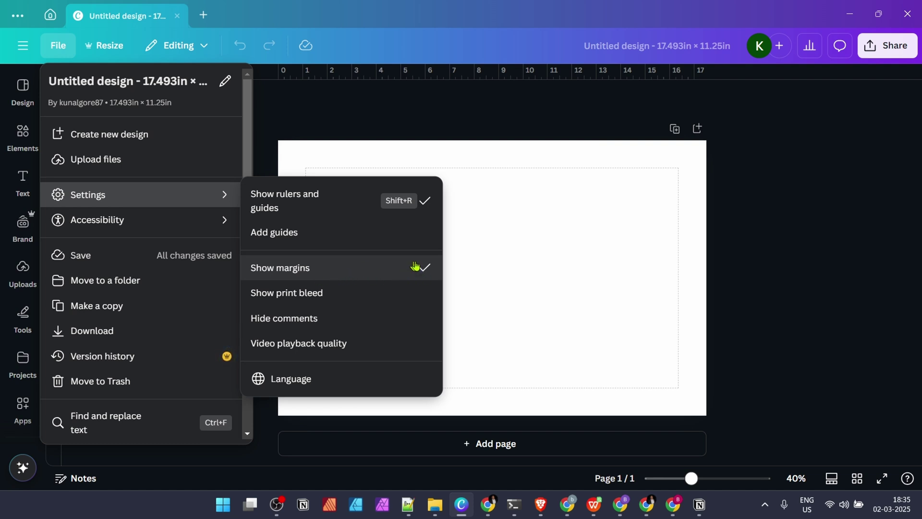
click(458, 80)
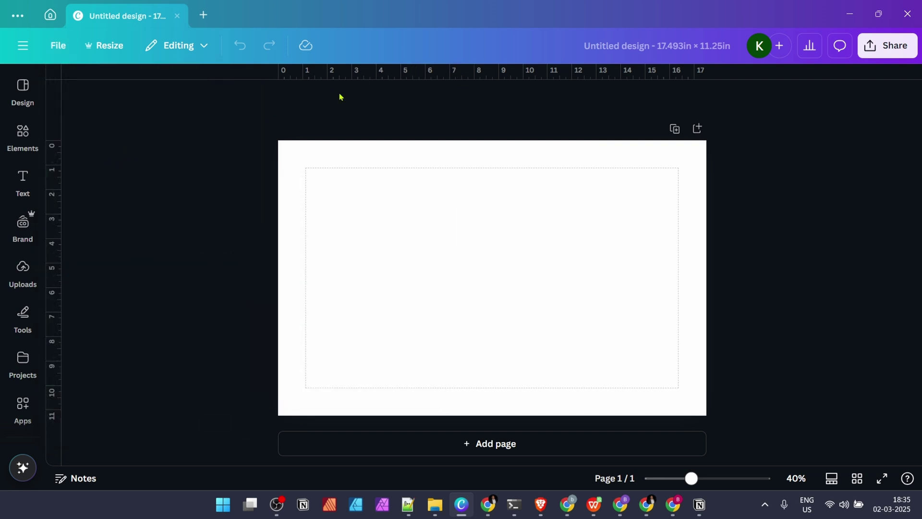
- Place a horizontal guide 0.289 in from the top and a vertical guide near the left edge
drag(444, 70, 442, 138)
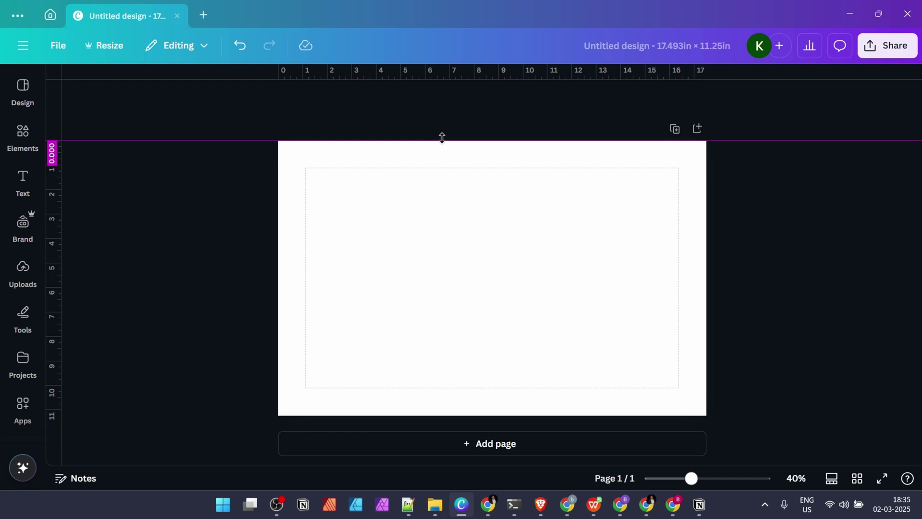
drag(442, 140, 442, 147)
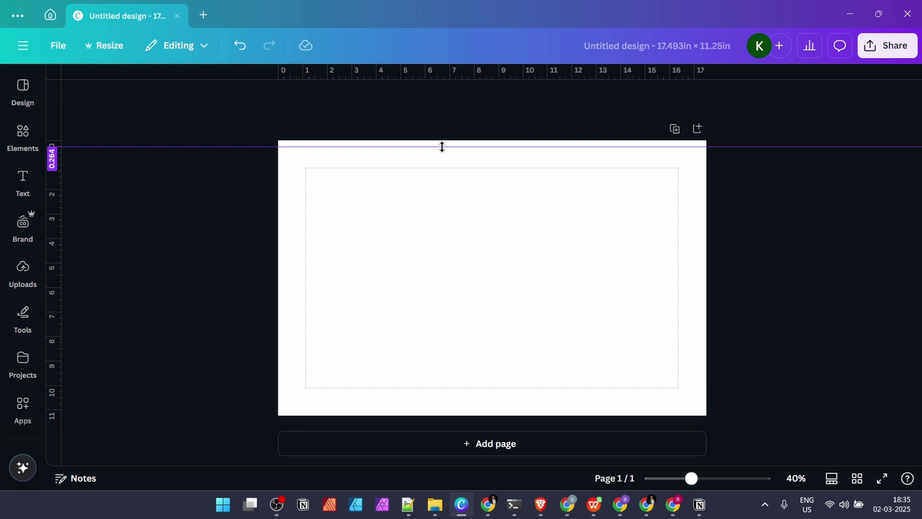
drag(442, 146, 442, 148)
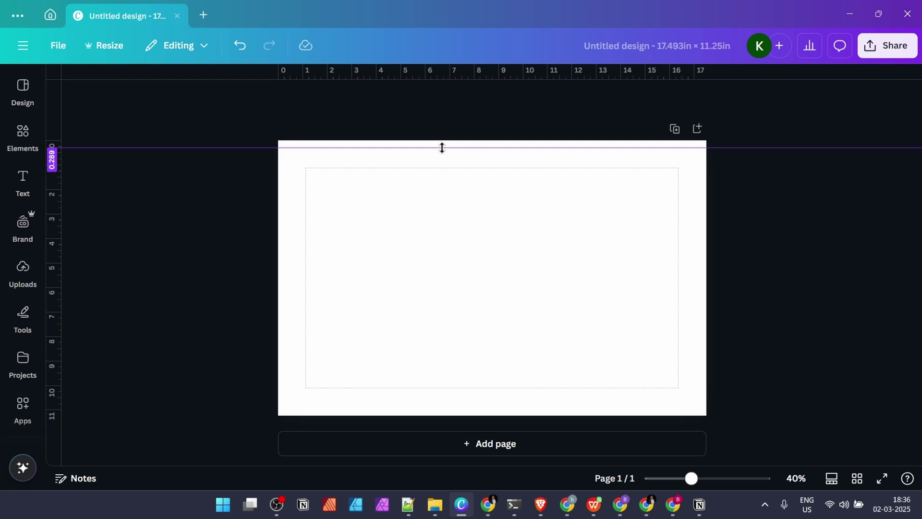
drag(441, 147, 442, 148)
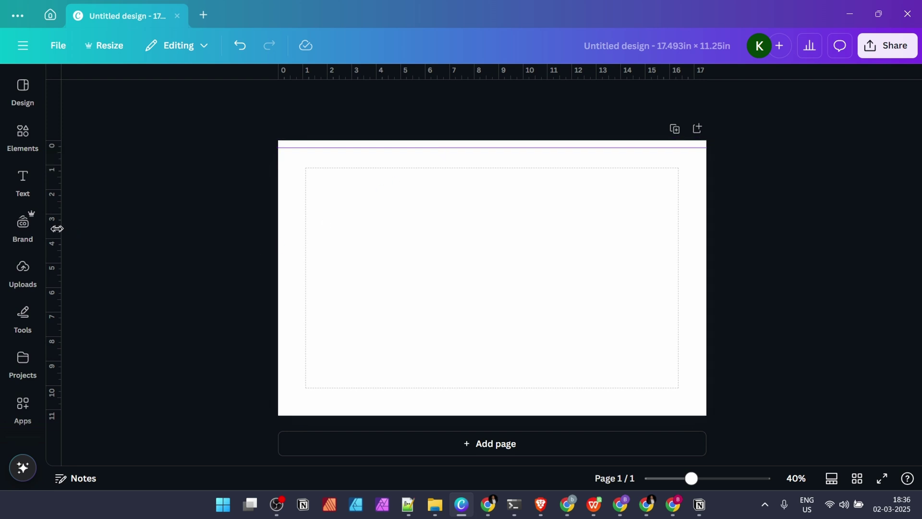
drag(53, 230, 286, 237)
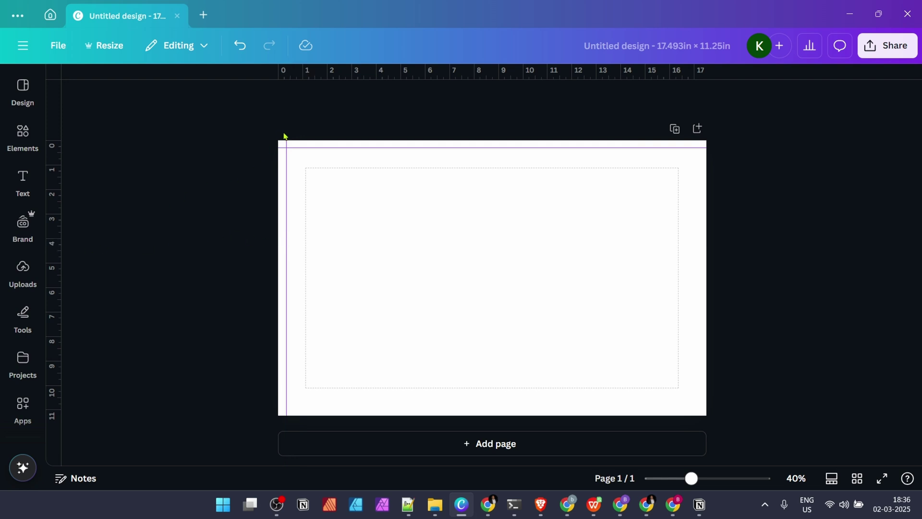
scroll(284, 136, up, 5)
- Insert a yellow square and resize it to 0.3 x 0.3 in against the top-left guides
scroll(289, 192, left, 2)
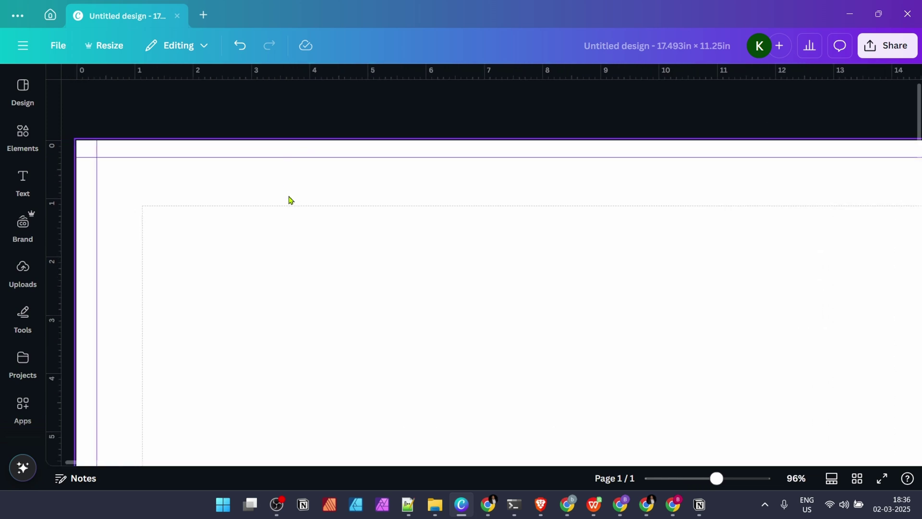
click(11, 146)
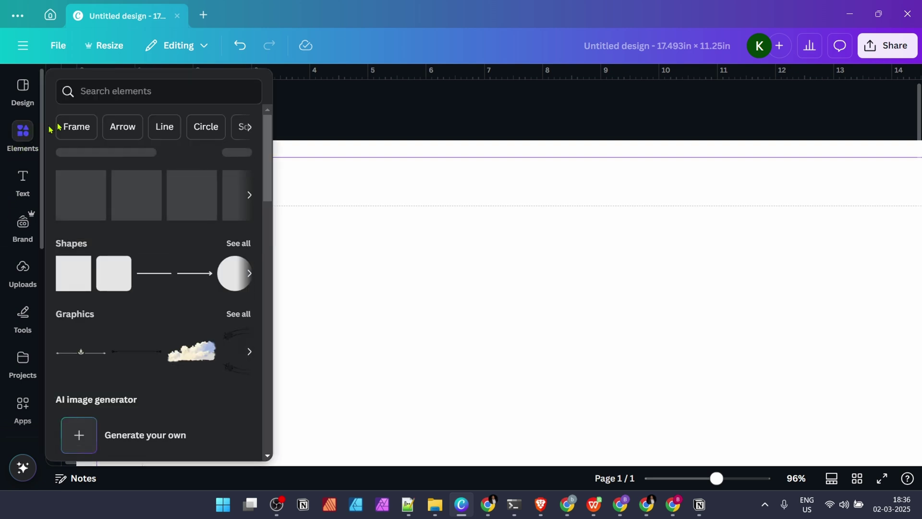
key(Escape)
click(13, 145)
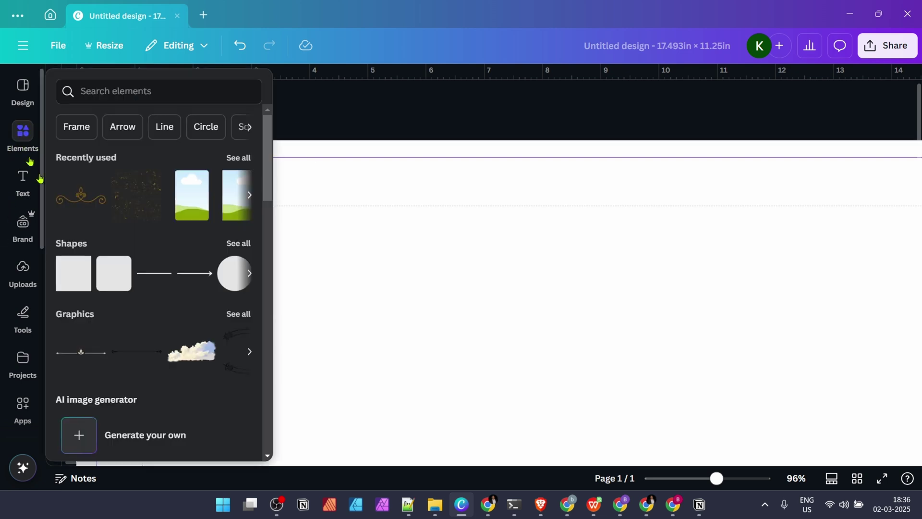
click(73, 272)
drag(573, 363, 325, 223)
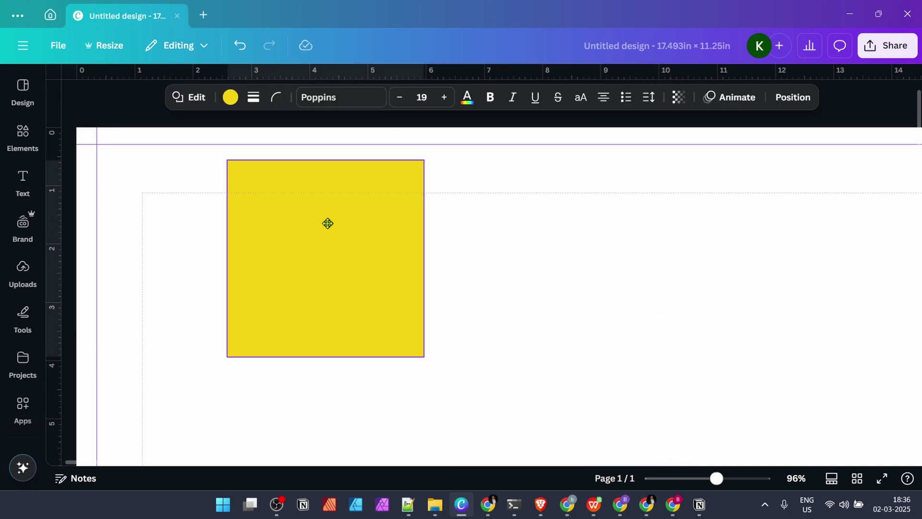
drag(424, 358, 91, 166)
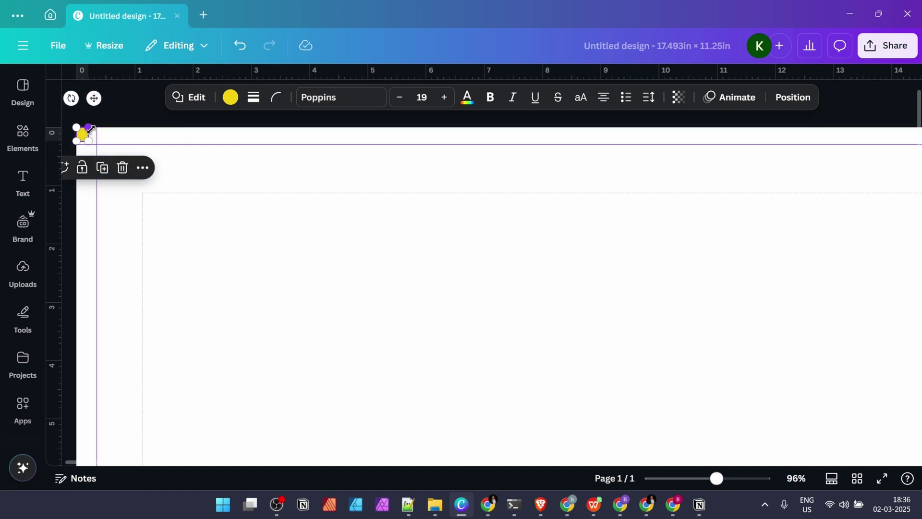
drag(89, 130, 97, 129)
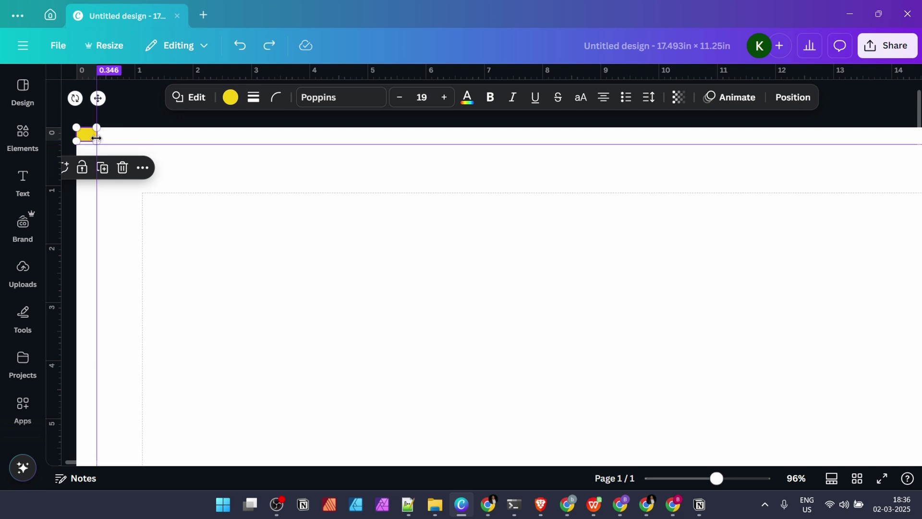
drag(97, 139, 88, 138)
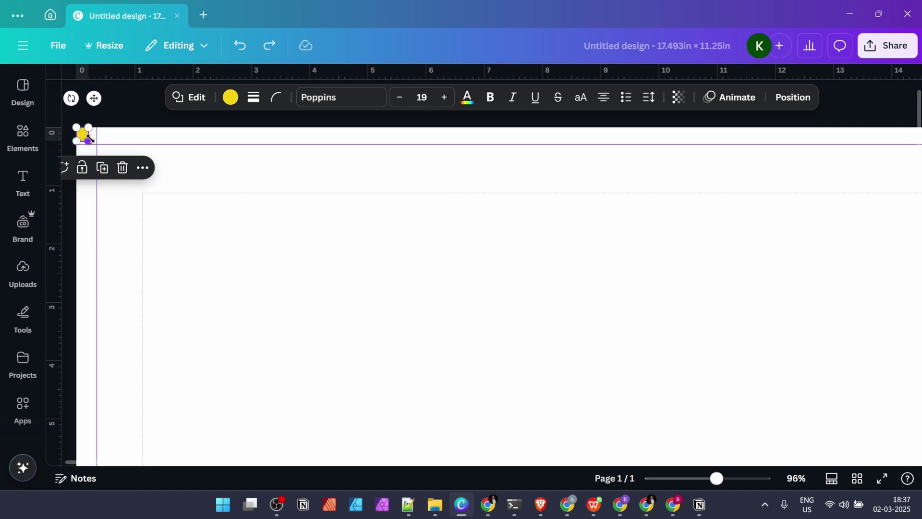
drag(89, 137, 96, 141)
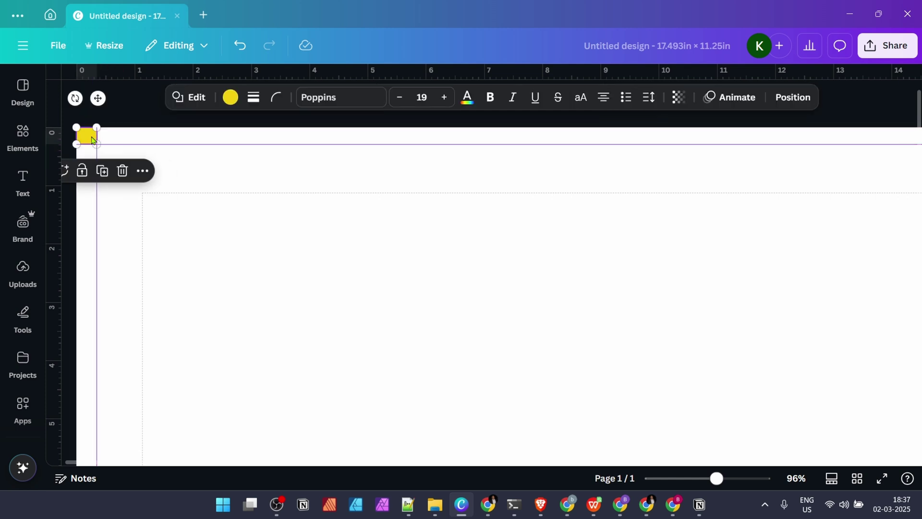
- Duplicate the tiny yellow square and move the copy to the page's bottom-right corner
key(ctrl+d)
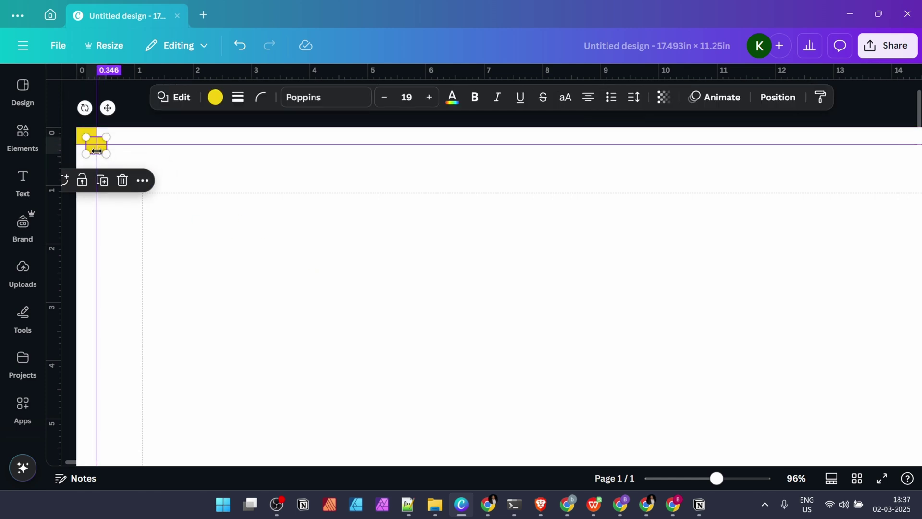
drag(92, 143, 431, 279)
key(ctrl+minus)
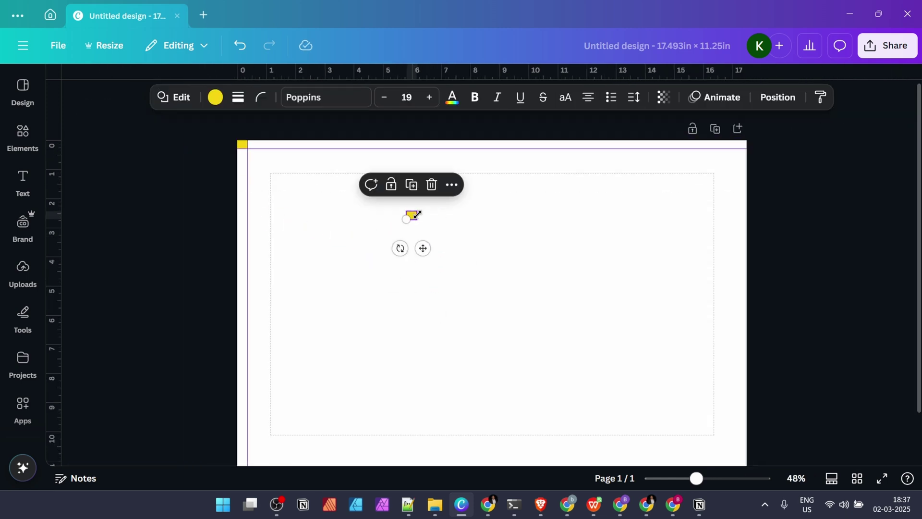
drag(442, 262, 750, 494)
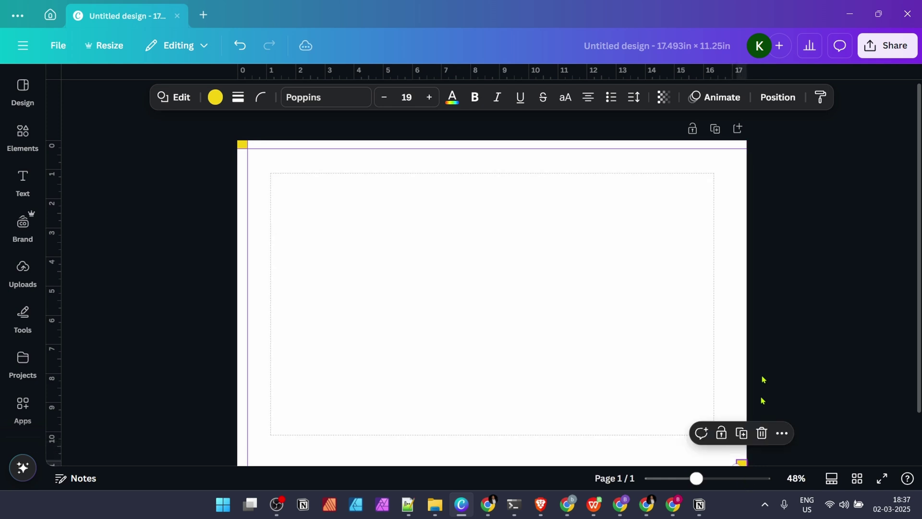
scroll(789, 443, down, 2)
ctrl+scroll(792, 448, up, 5)
scroll(770, 399, right, 1)
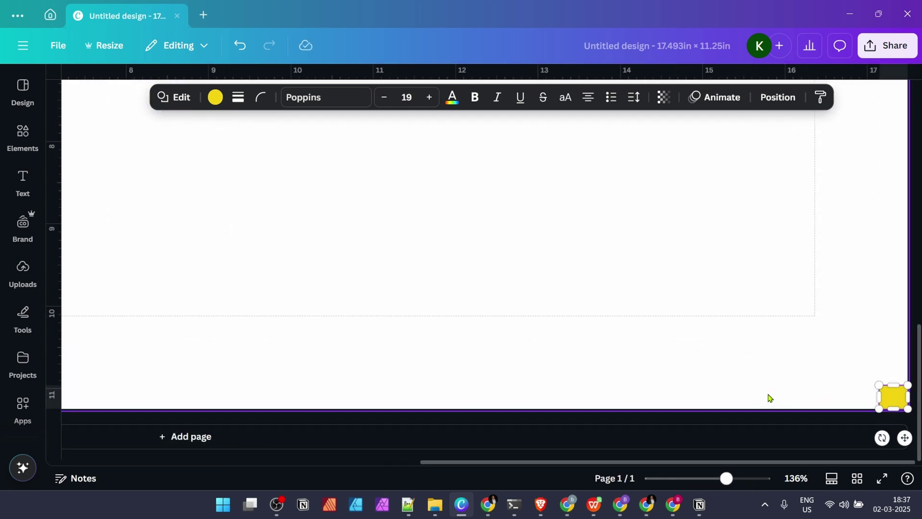
click(850, 351)
scroll(836, 351, up, 2)
scroll(826, 351, down, 6)
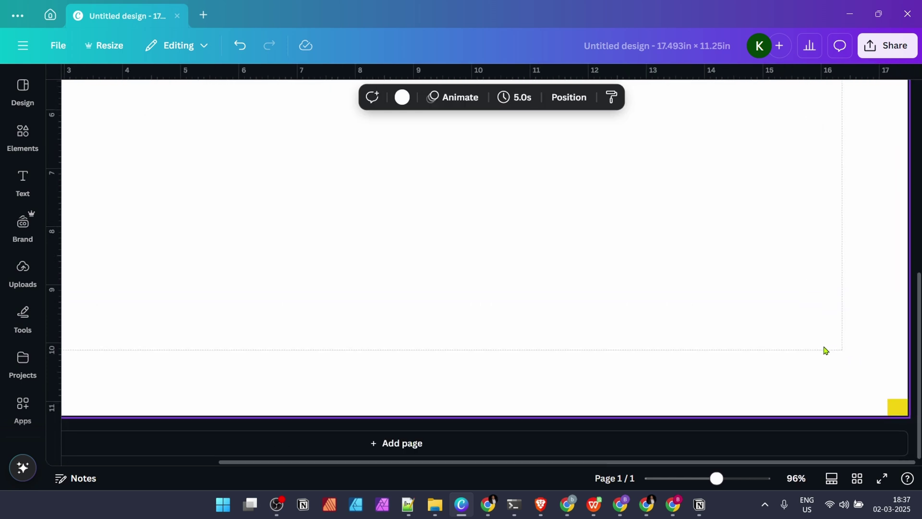
scroll(823, 350, up, 2)
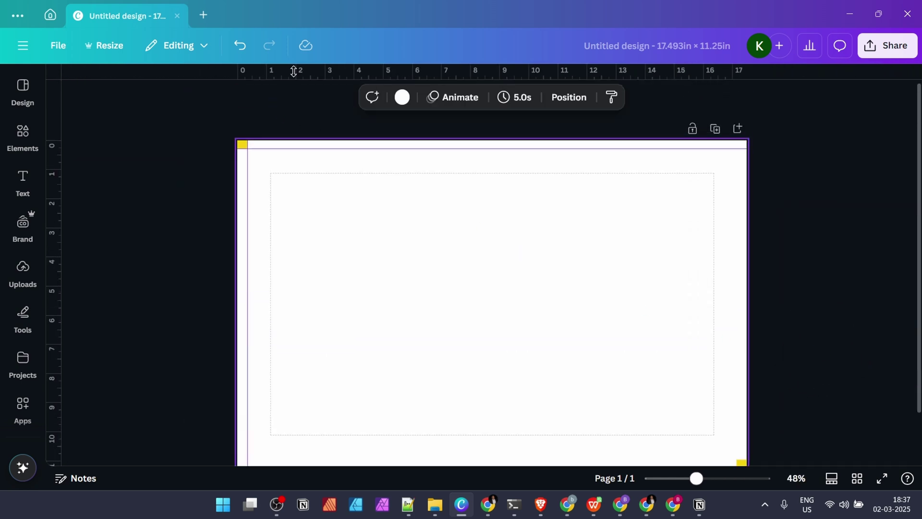
- Add a horizontal guide along the page bottom and a vertical guide at 17.147 in
drag(294, 71, 379, 458)
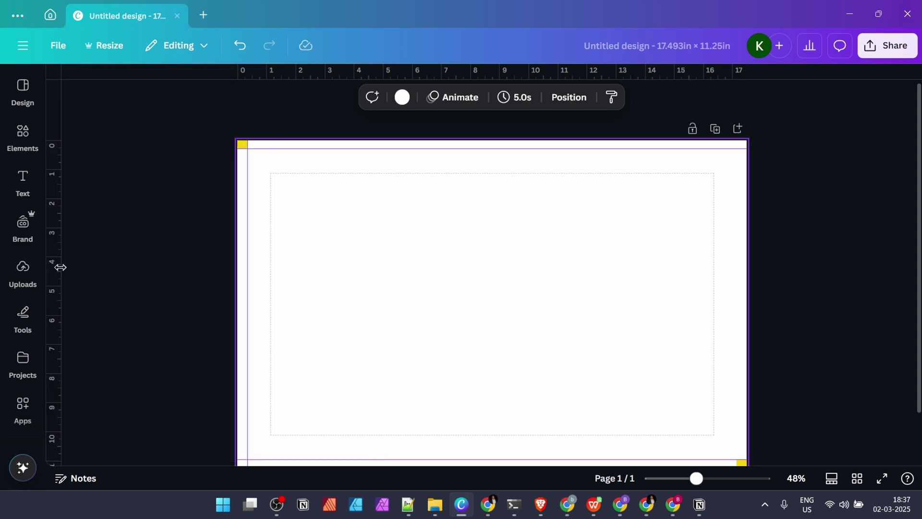
drag(60, 267, 737, 284)
click(811, 264)
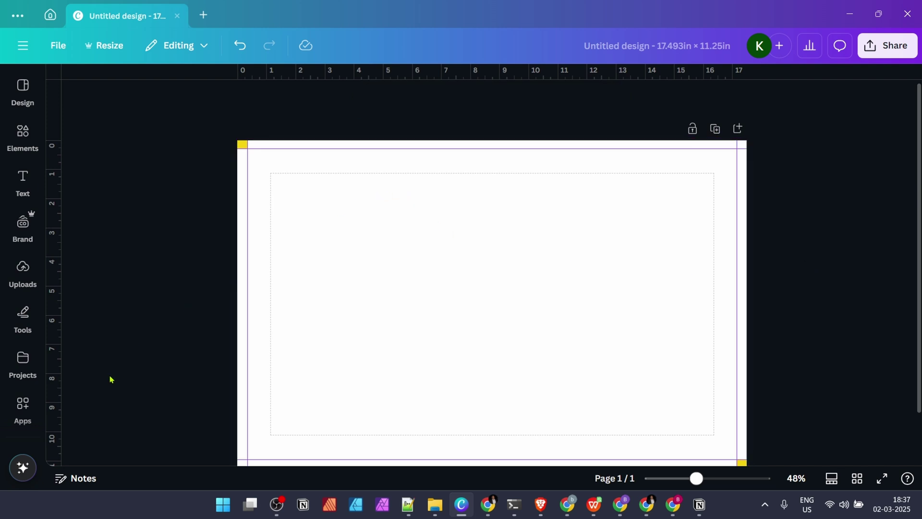
scroll(113, 368, down, 2)
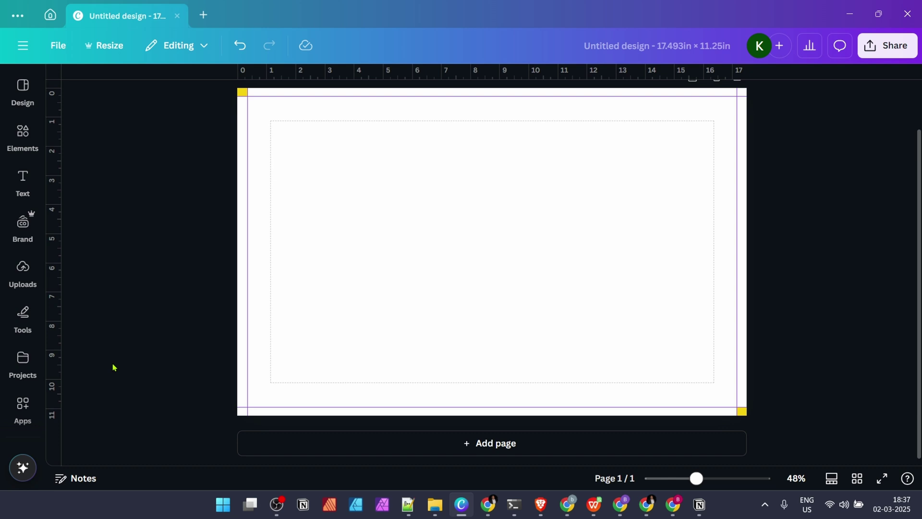
scroll(113, 367, up, 2)
scroll(113, 367, down, 2)
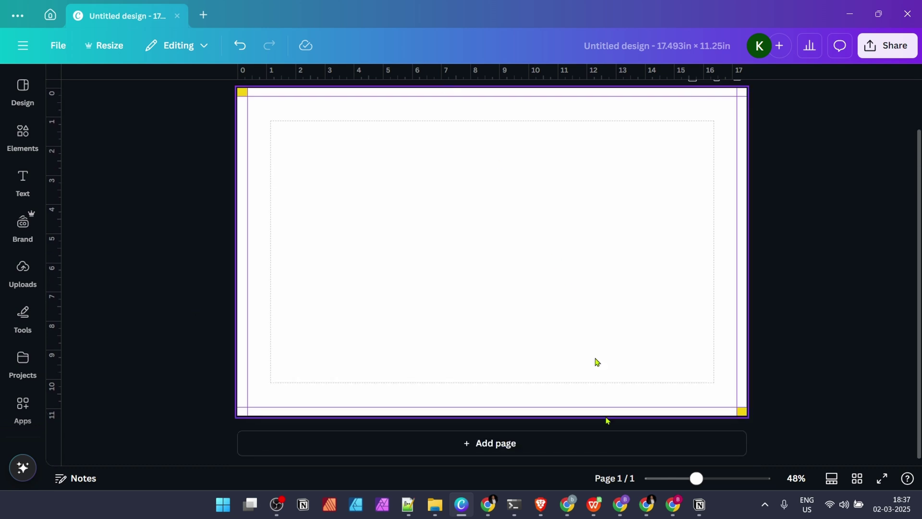
click(675, 505)
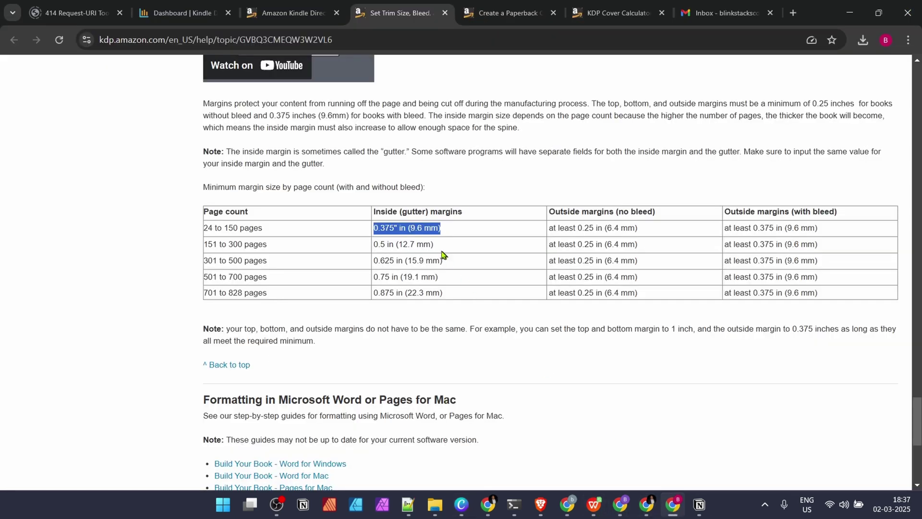
- Check the full-cover dimensions on the KDP Cover Calculator page, then minimize Chrome
scroll(442, 258, up, 5)
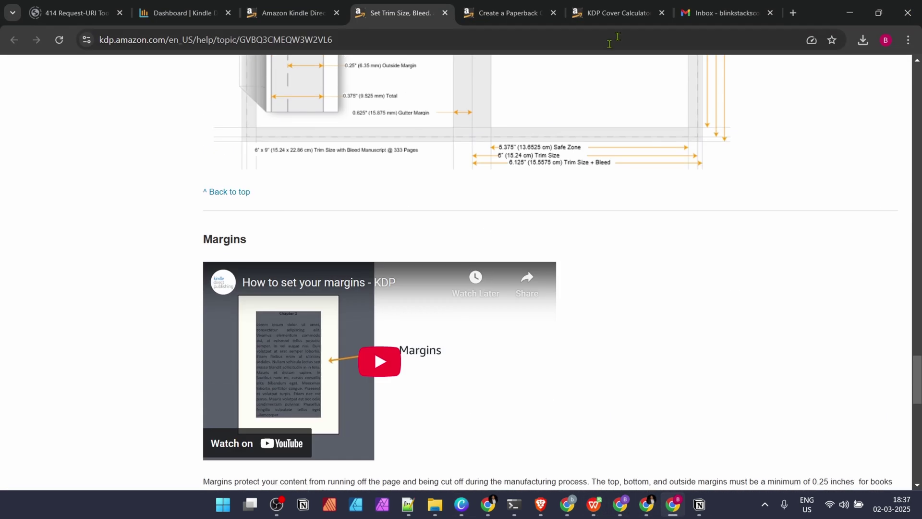
click(525, 14)
click(619, 13)
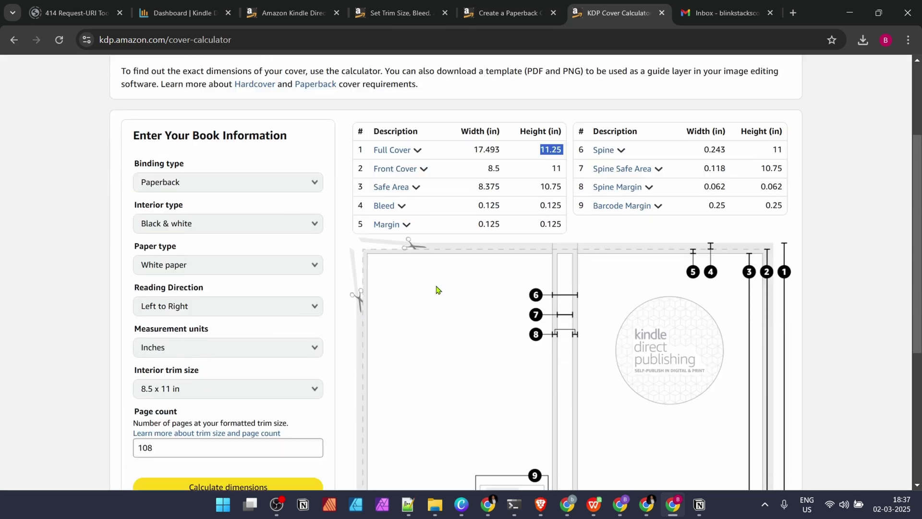
scroll(436, 289, down, 4)
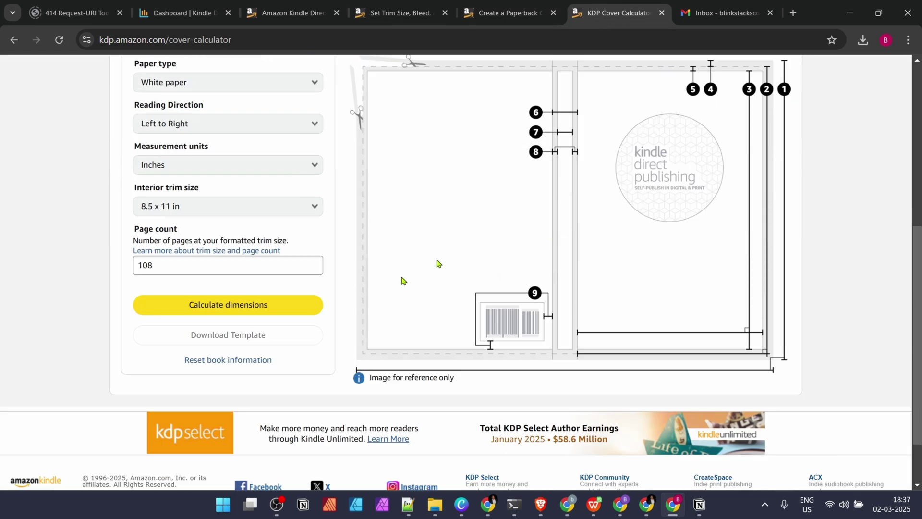
click(851, 17)
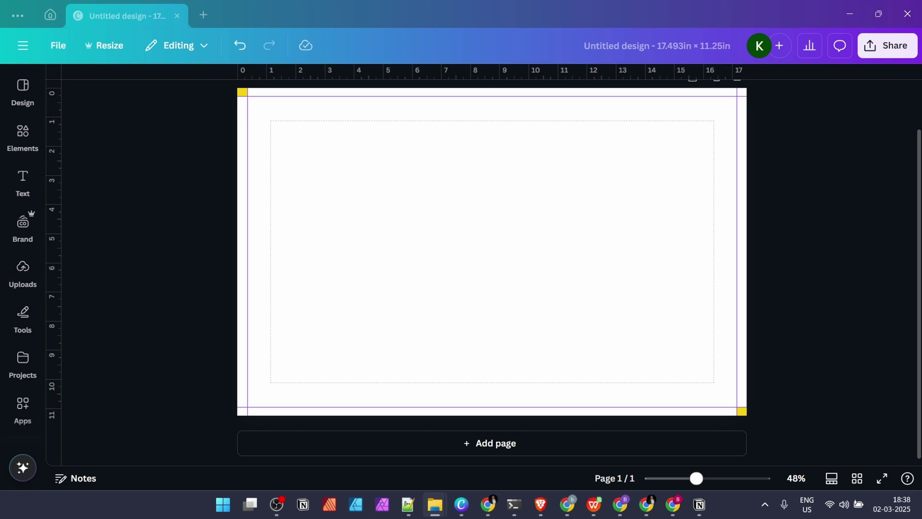
- Drop the KDP paperback cover template image onto the page
drag(694, 139, 331, 158)
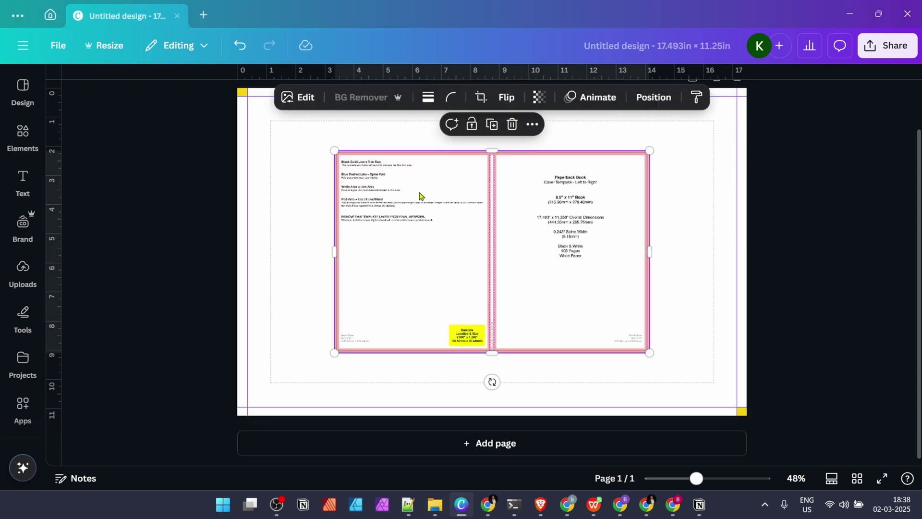
scroll(701, 244, up, 1)
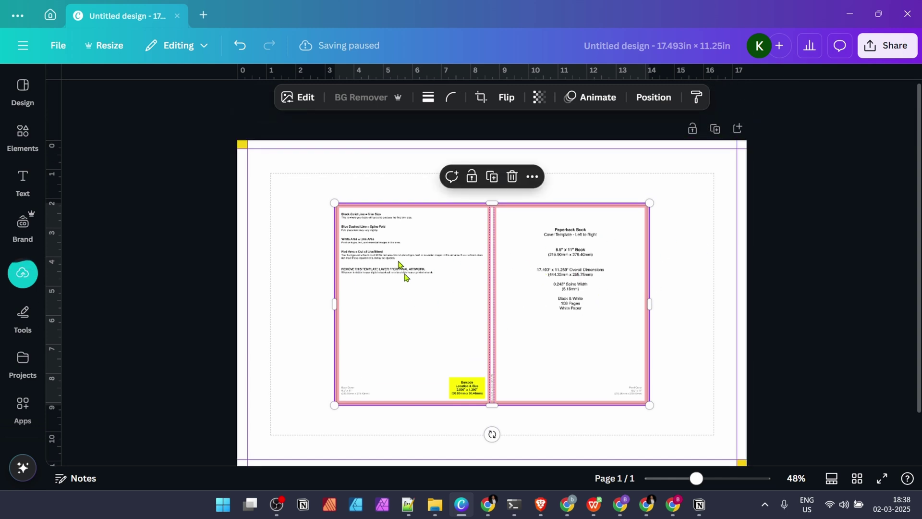
click(273, 222)
- Lock all guides through File > Settings and select the template image
click(57, 45)
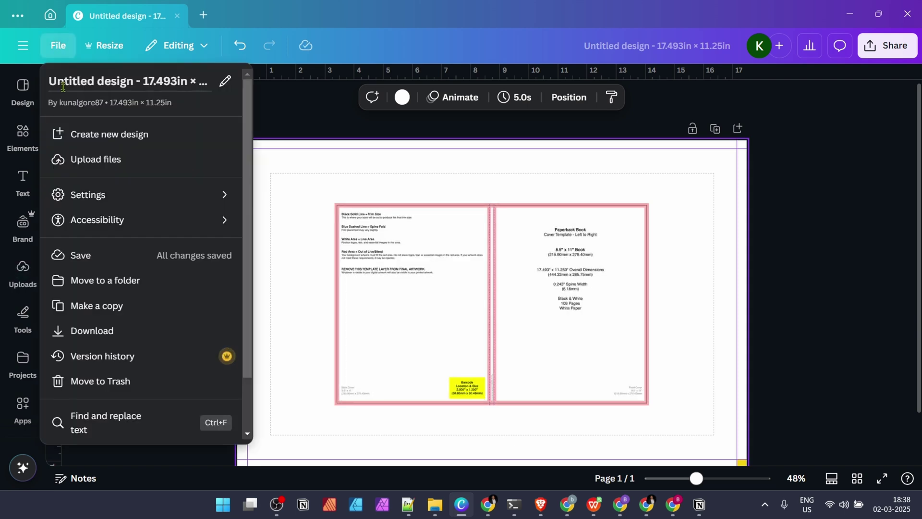
mouse_move(93, 191)
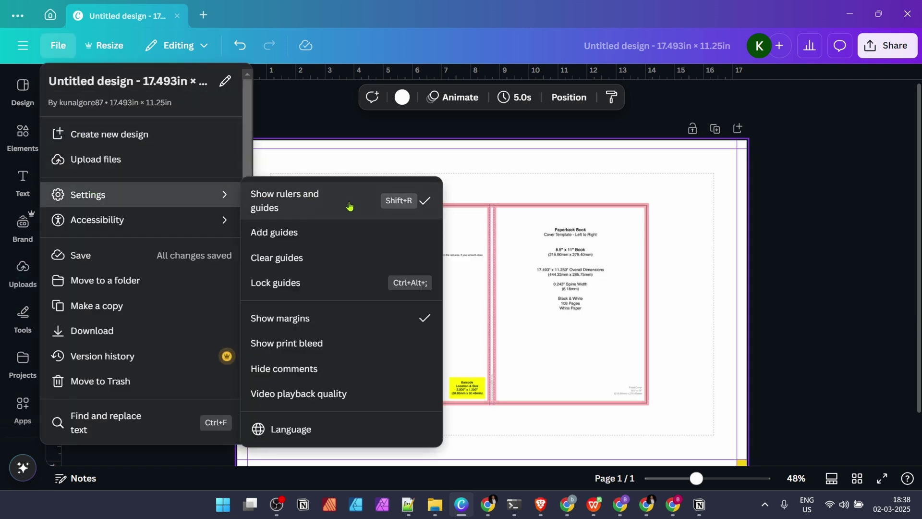
click(330, 287)
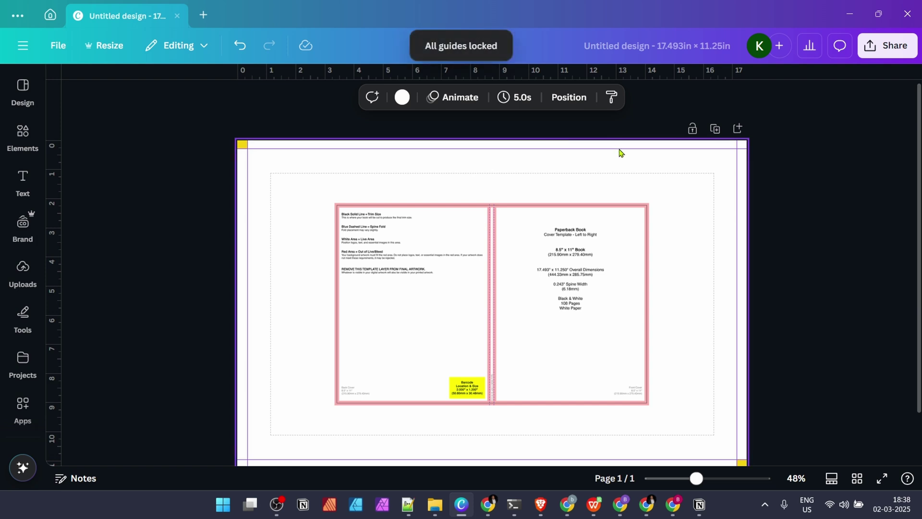
key(Tab)
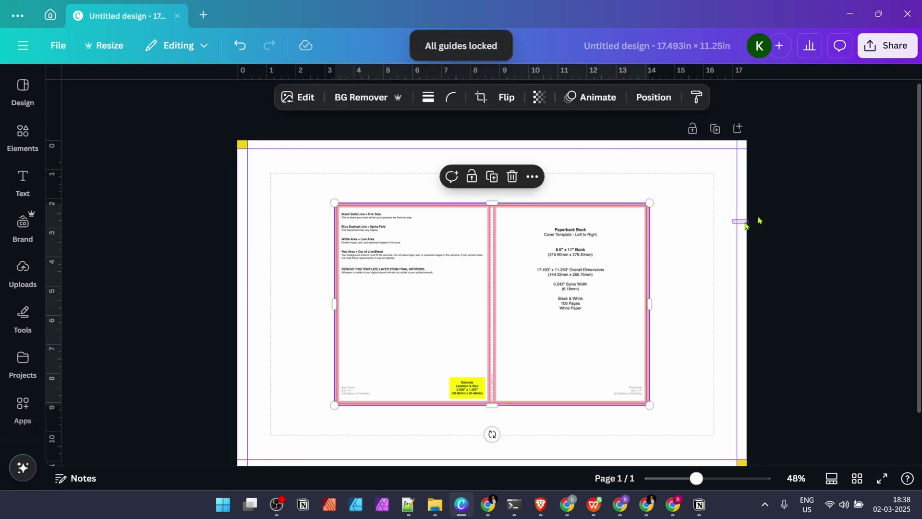
- Delete the two small yellow corner markers from the top-left and bottom-right corners
mouse_move(609, 321)
mouse_down()
mouse_move(507, 248)
mouse_move(521, 262)
mouse_move(597, 276)
mouse_move(508, 256)
mouse_move(613, 322)
mouse_up()
click(242, 154)
click(241, 153)
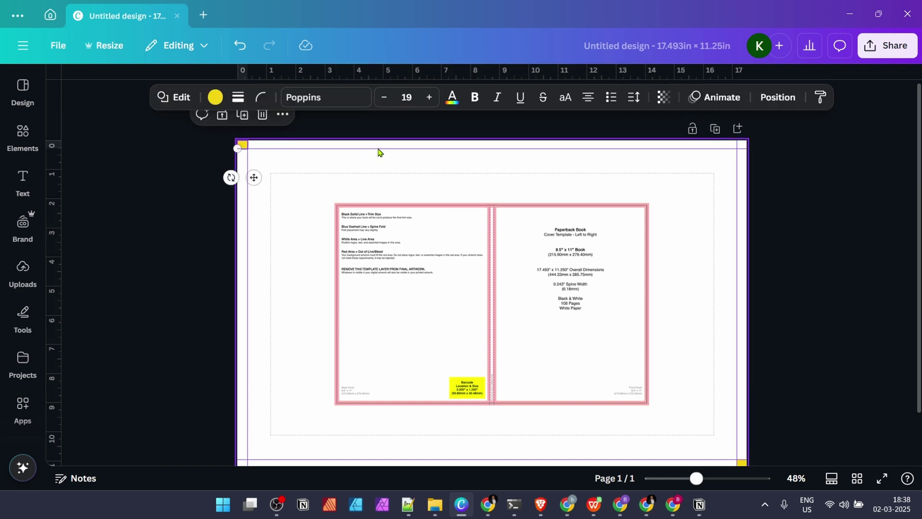
key(Escape)
click(742, 463)
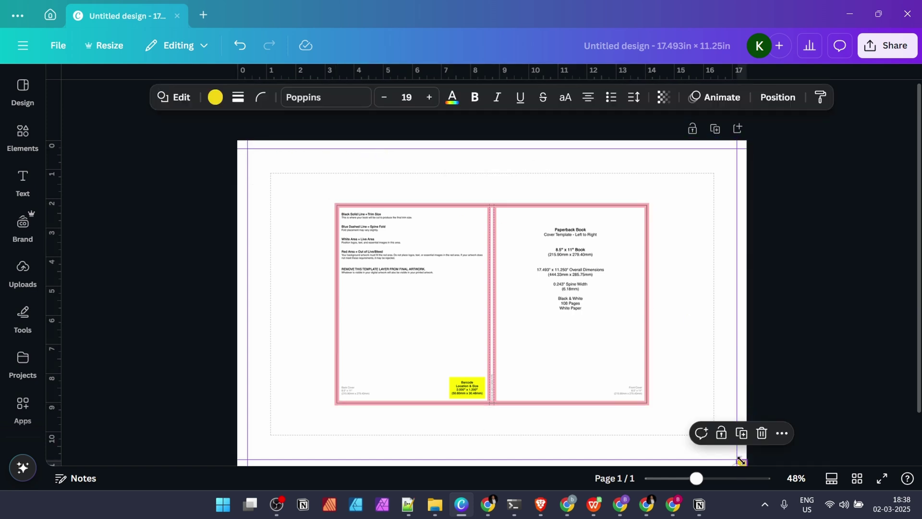
key(Delete)
- Snap the template to the top-left corner and stretch it to about 17.5 x 11.2 in
drag(487, 287, 443, 224)
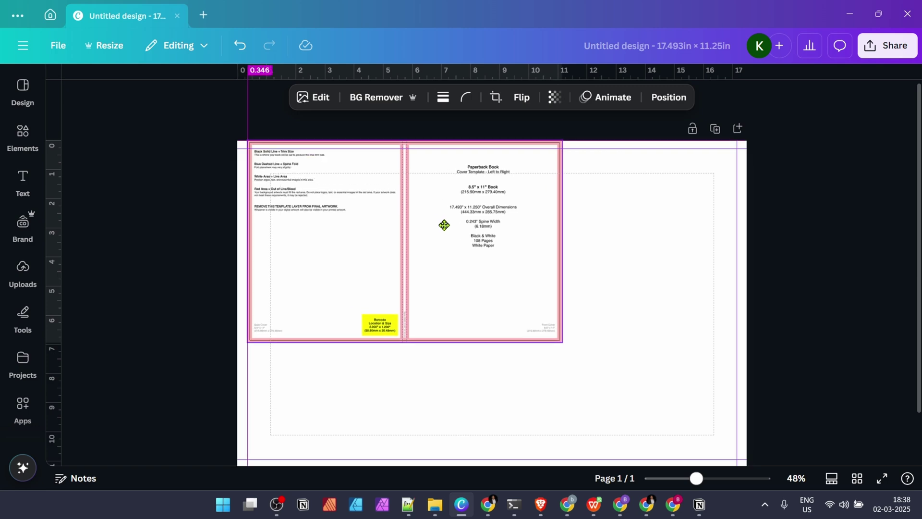
scroll(572, 305, down, 2)
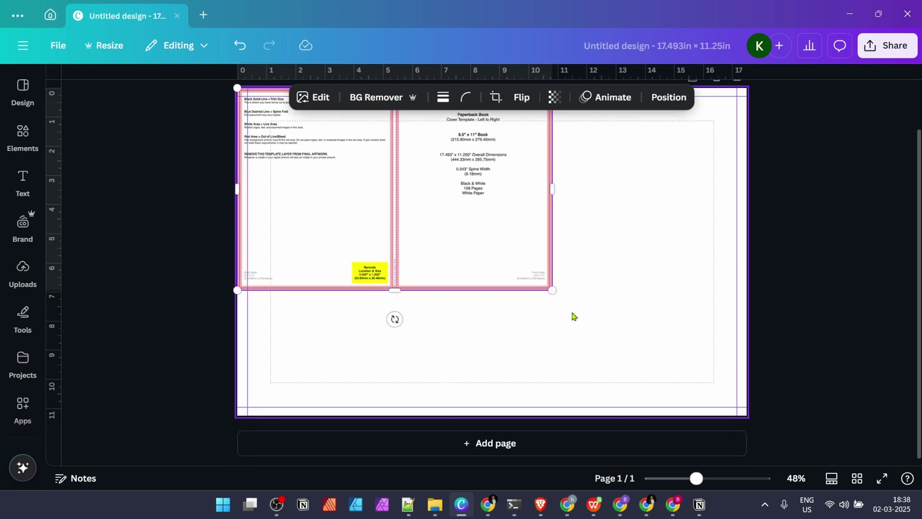
drag(554, 290, 754, 409)
click(835, 178)
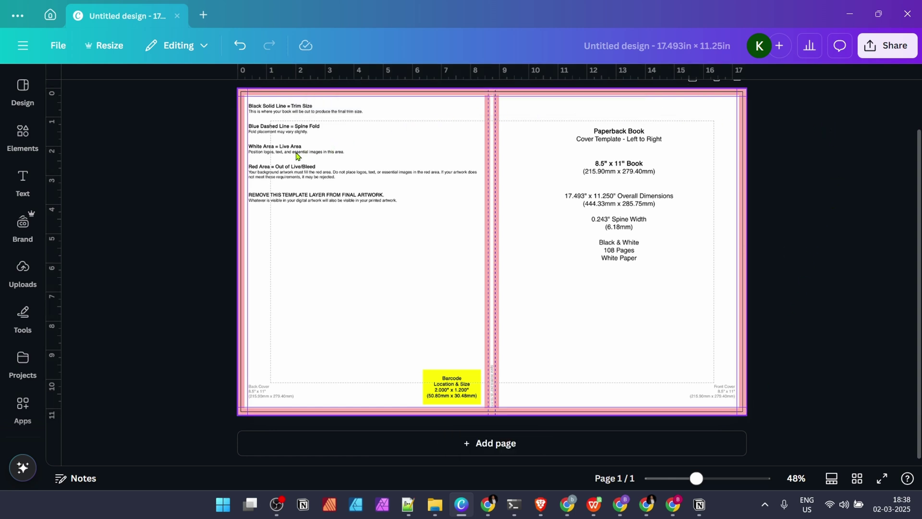
scroll(246, 183, up, 5)
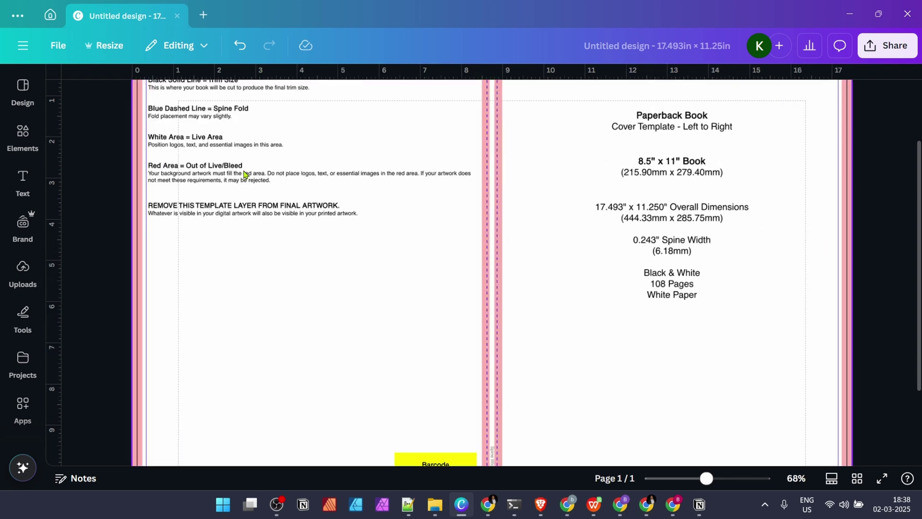
scroll(248, 202, up, 2)
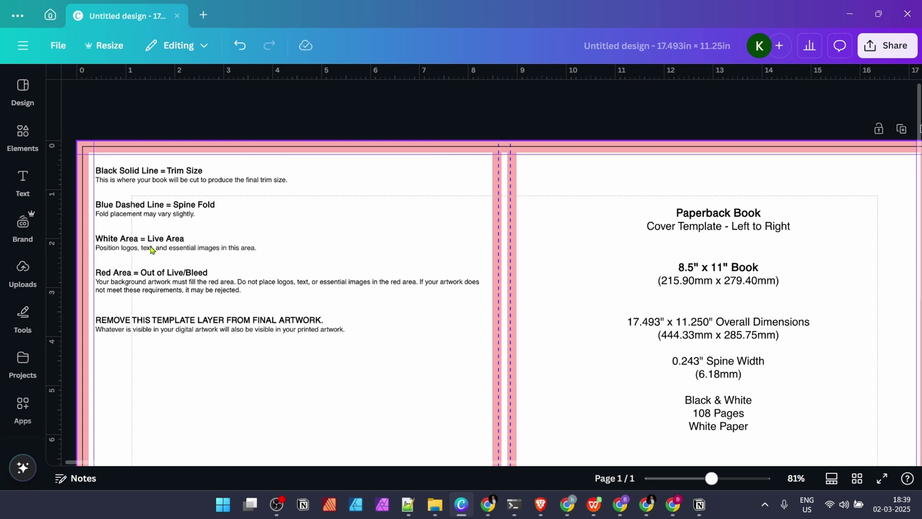
scroll(183, 243, down, 4)
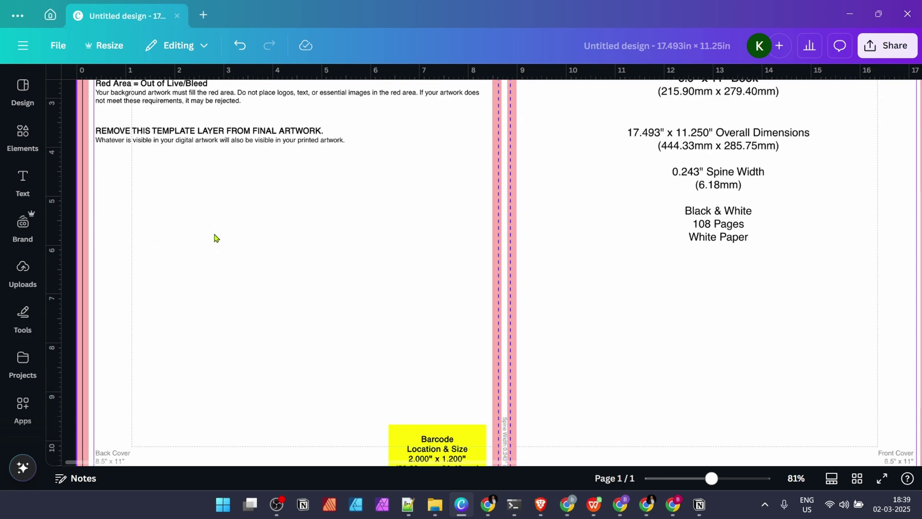
scroll(215, 236, down, 2)
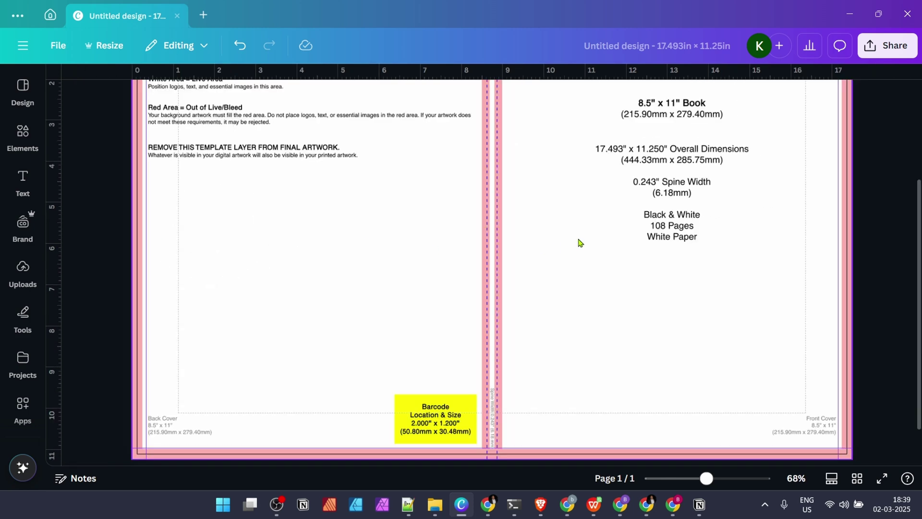
scroll(657, 265, up, 3)
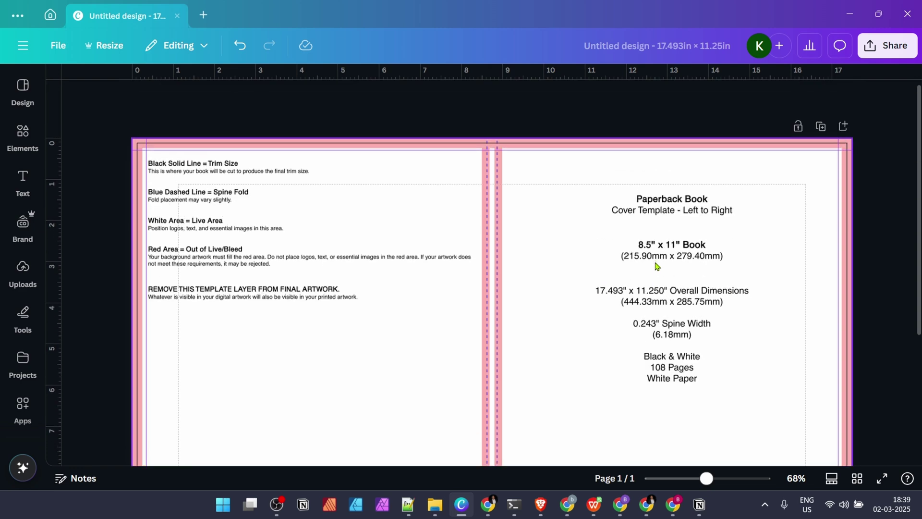
scroll(656, 266, down, 2)
scroll(598, 319, down, 1)
scroll(600, 258, up, 1)
scroll(600, 258, up, 5)
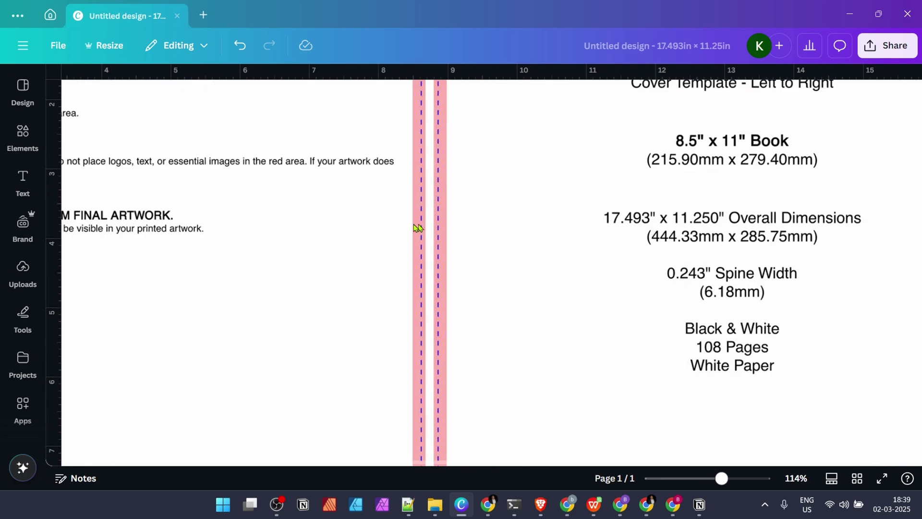
scroll(416, 227, up, 5)
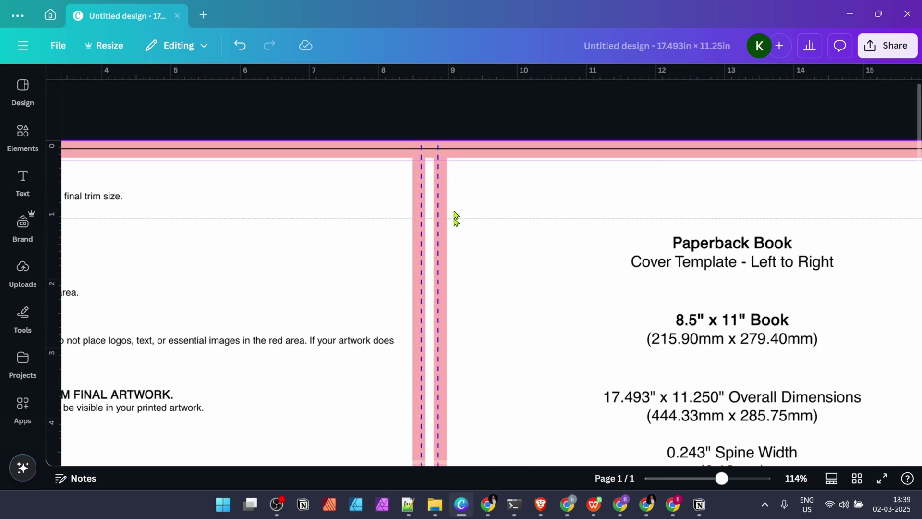
scroll(508, 230, down, 5)
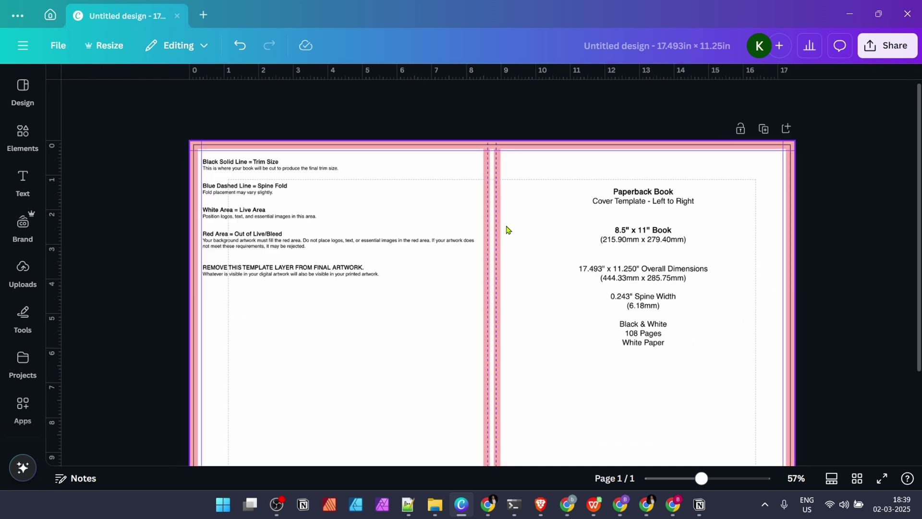
scroll(511, 230, down, 1)
scroll(511, 229, down, 2)
scroll(511, 229, up, 2)
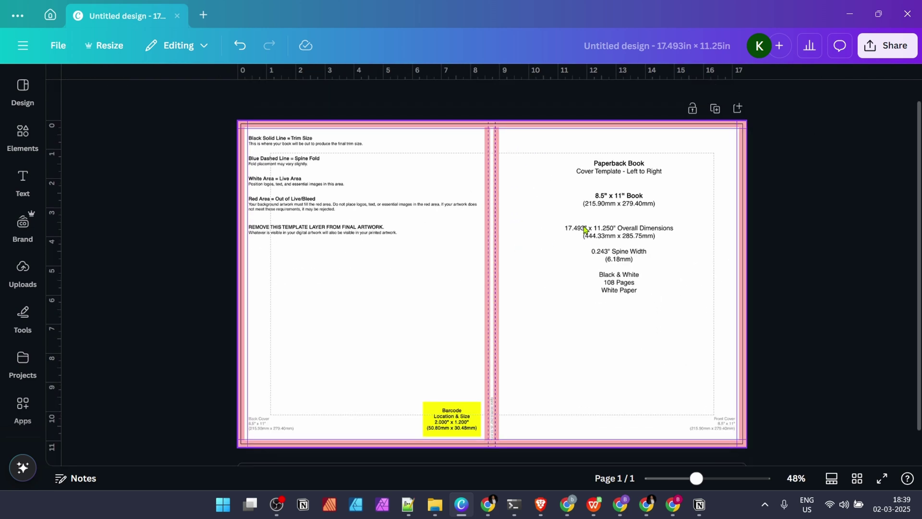
- Fade the KDP template image to transparency 22, then bring up the Elements library
click(543, 222)
click(555, 97)
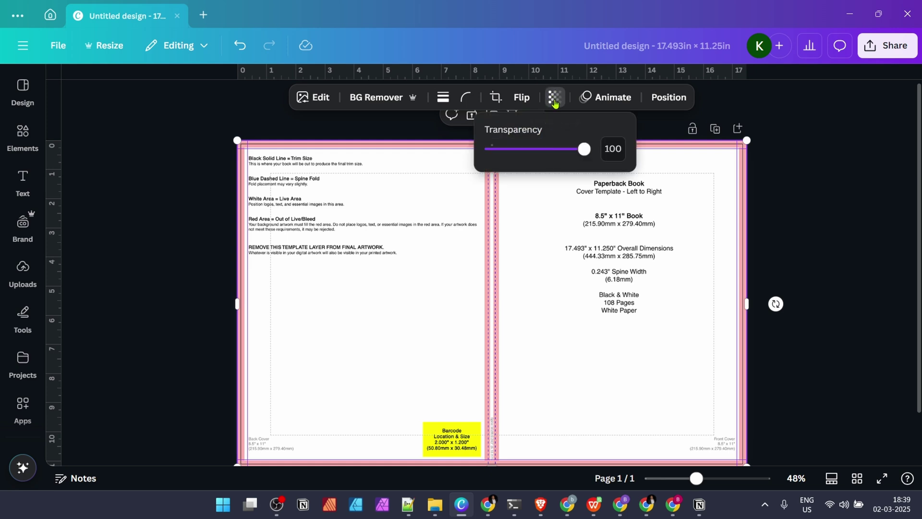
drag(588, 155, 512, 155)
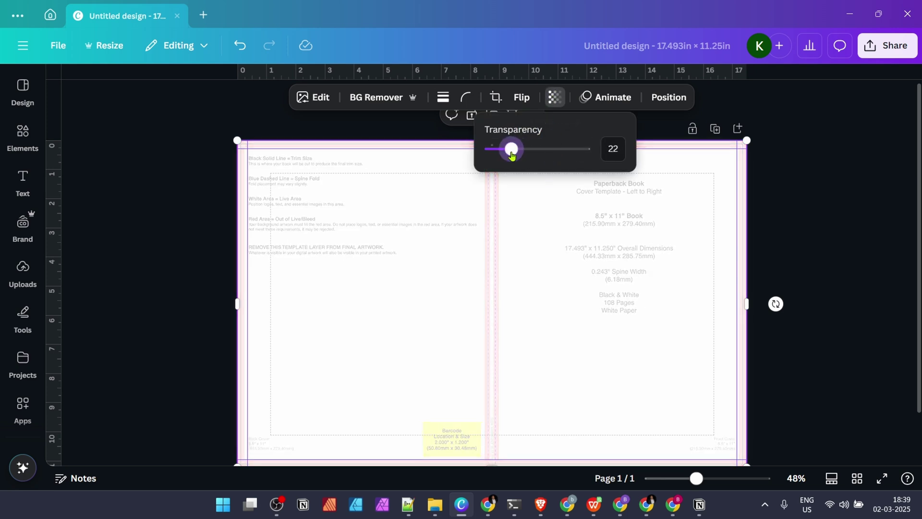
click(522, 244)
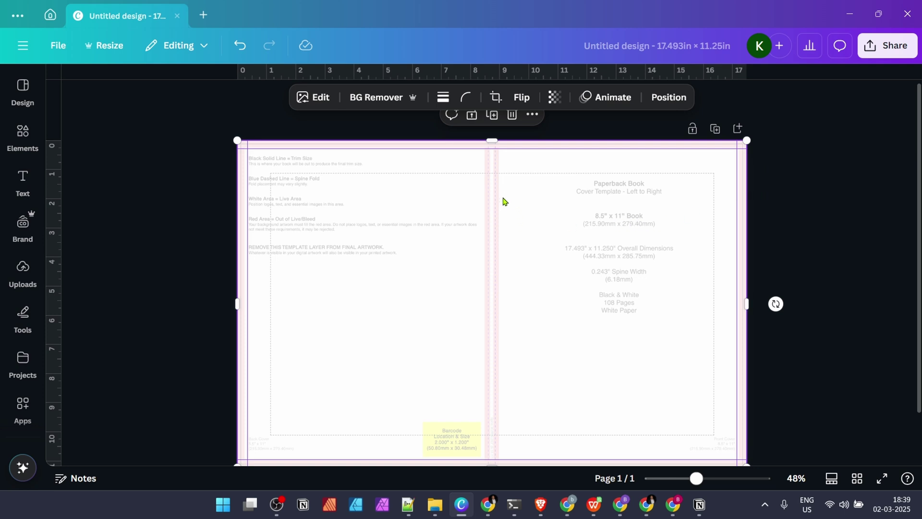
click(18, 93)
click(23, 136)
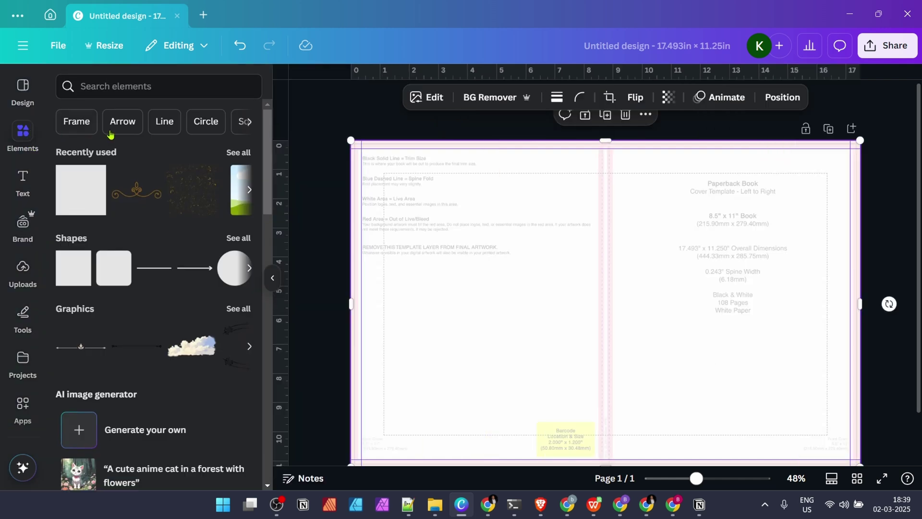
- Place the gold swirl ornament atop the front cover and search elements for 'sticker sale'
click(141, 193)
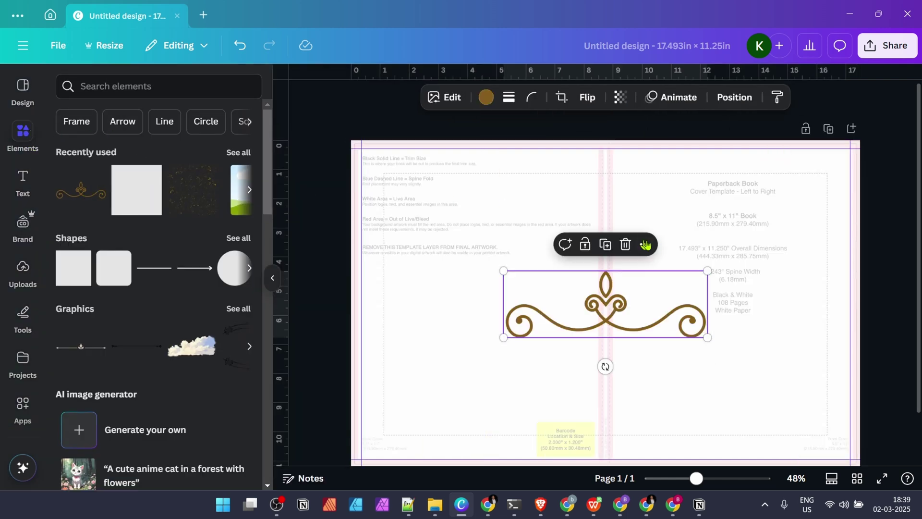
click(742, 265)
drag(663, 303, 769, 198)
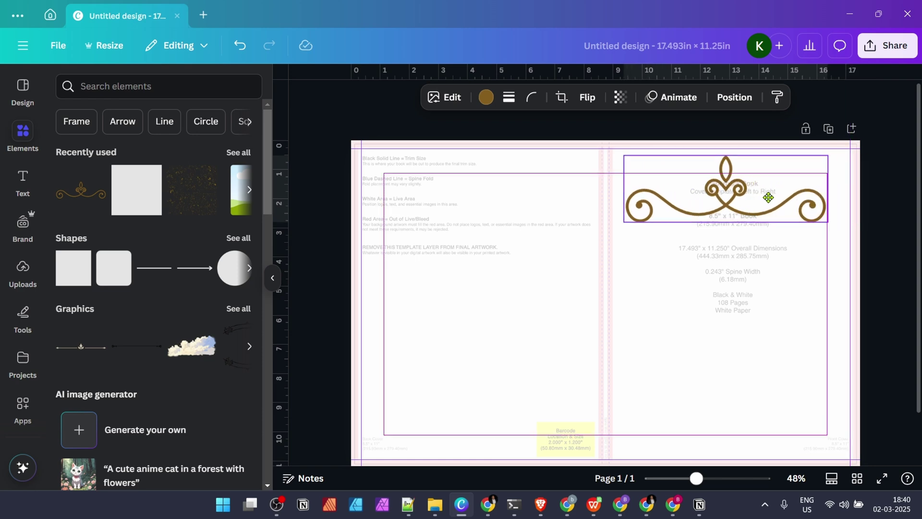
click(441, 321)
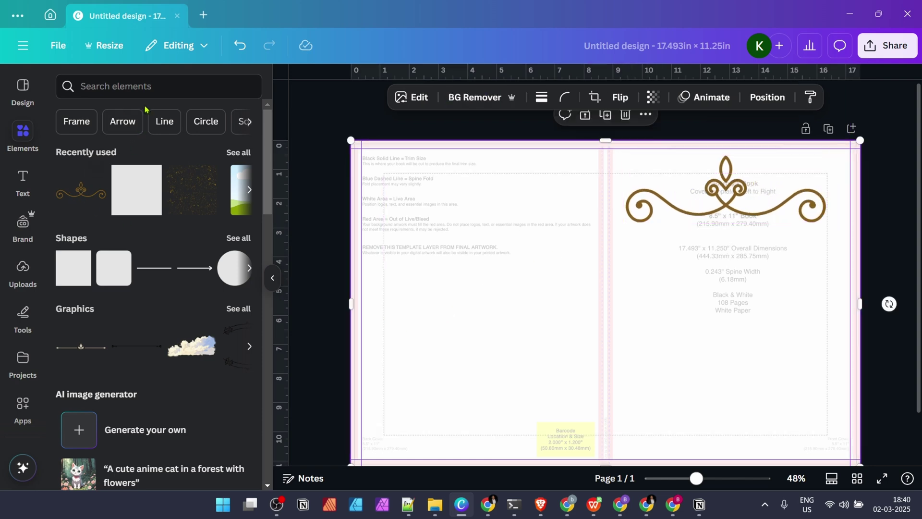
click(147, 88)
text(s)
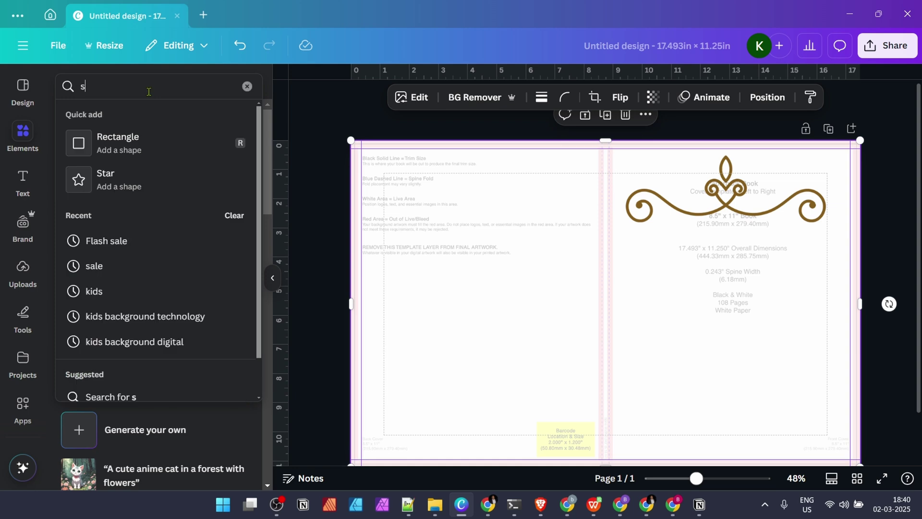
text(ticker sale)
- Add the gold starburst sticker, shrink it, and settle it in the front cover's bottom-right corner
key(Return)
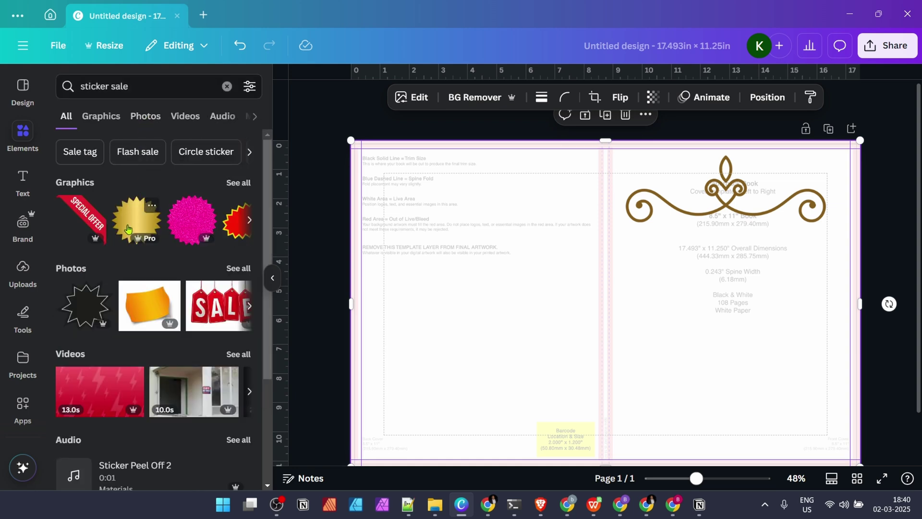
click(127, 228)
drag(690, 301, 739, 326)
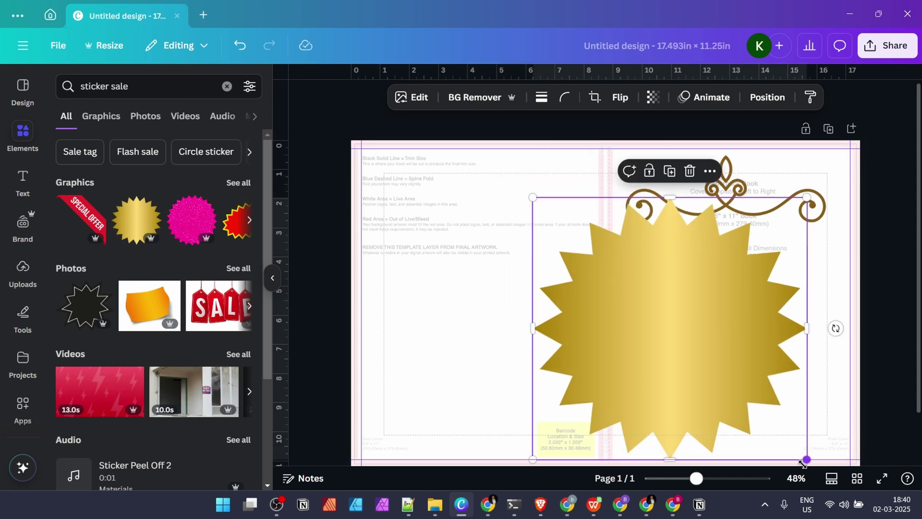
drag(807, 460, 688, 345)
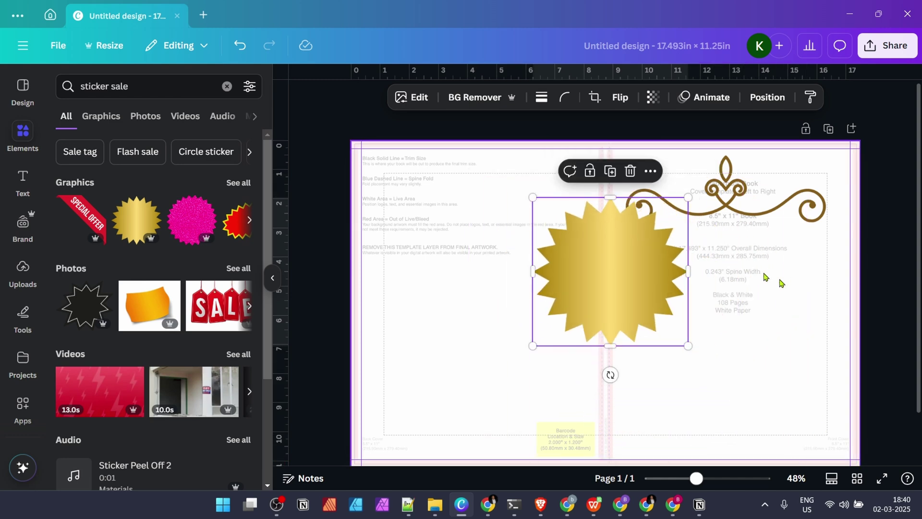
click(876, 260)
drag(620, 316, 834, 475)
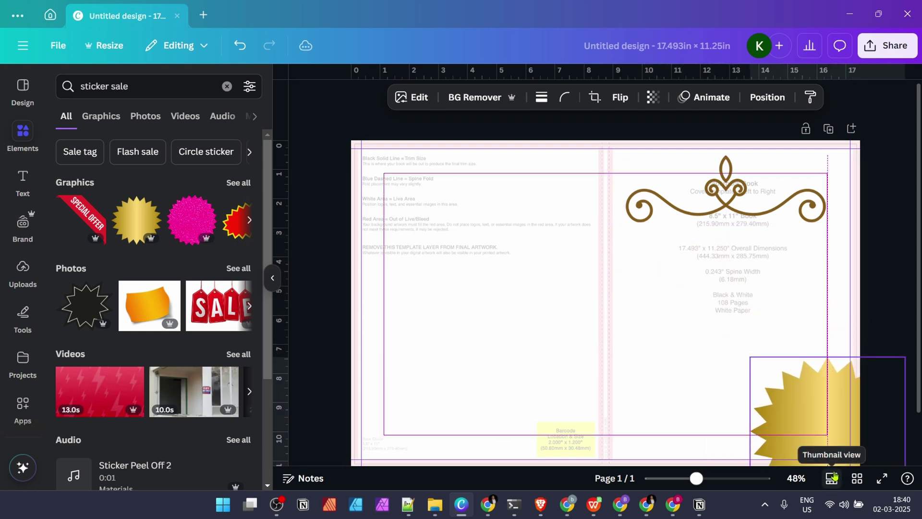
click(896, 279)
scroll(888, 281, down, 1)
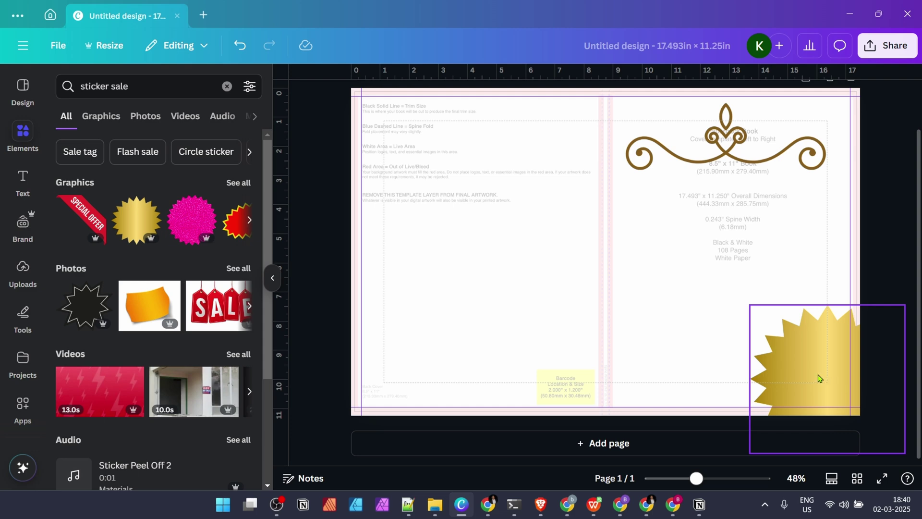
mouse_move(820, 378)
mouse_down()
mouse_move(792, 350)
mouse_move(819, 377)
mouse_up()
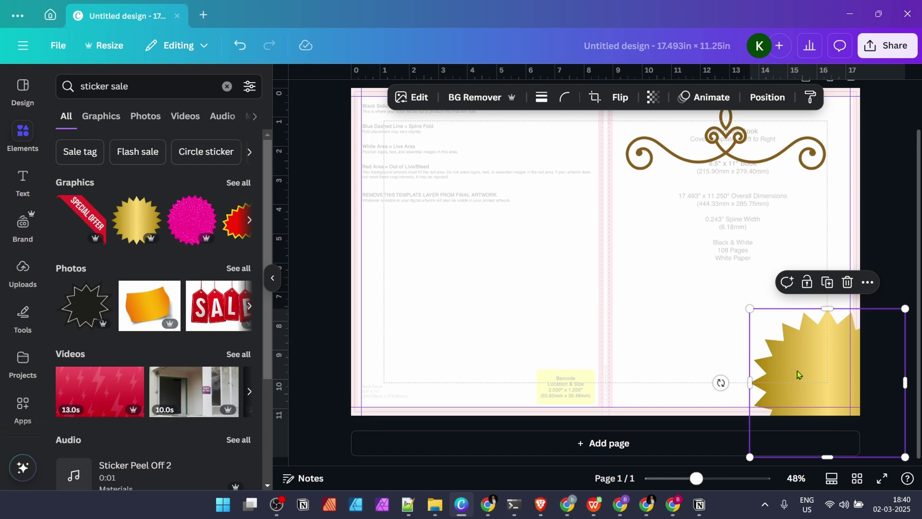
drag(798, 374, 782, 367)
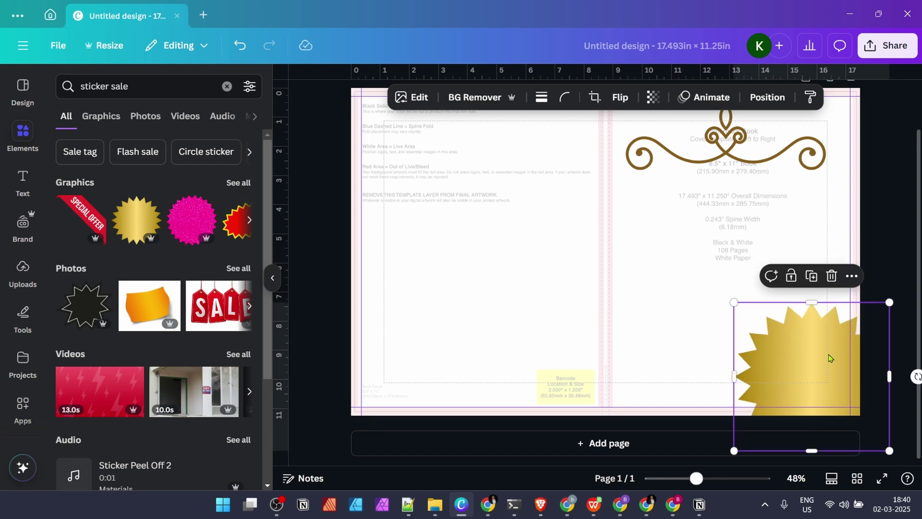
click(877, 180)
- Add a new Heading text box from the Text panel
click(402, 253)
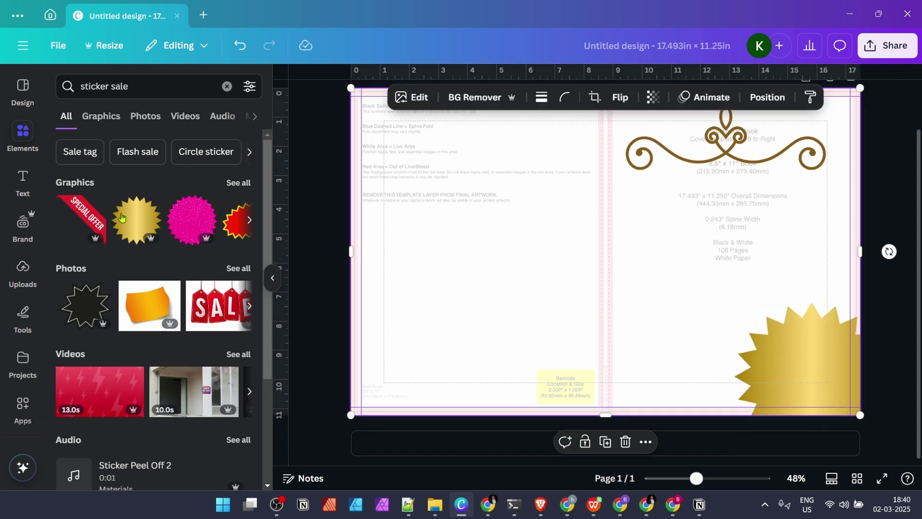
click(25, 188)
click(179, 216)
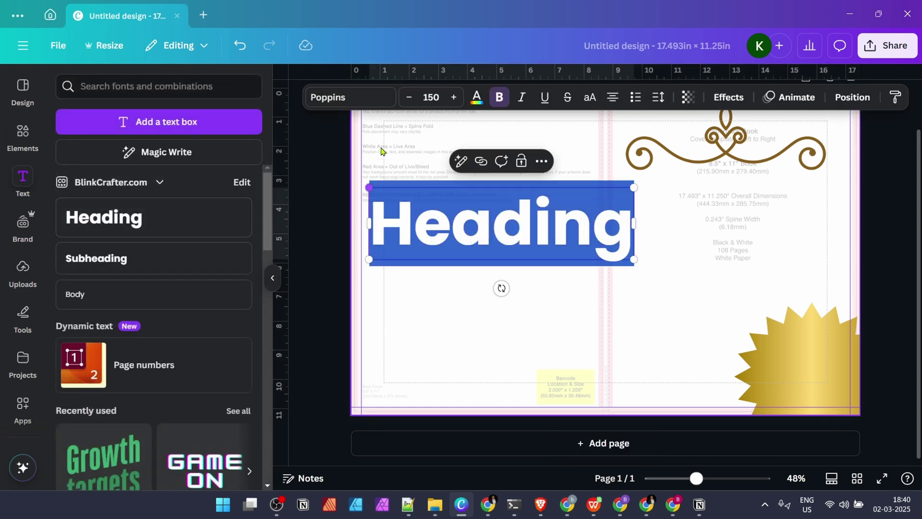
- Fit the heading onto the front cover and type 'Vintage' and 'Man' on two lines
drag(516, 232, 771, 232)
drag(892, 260, 817, 240)
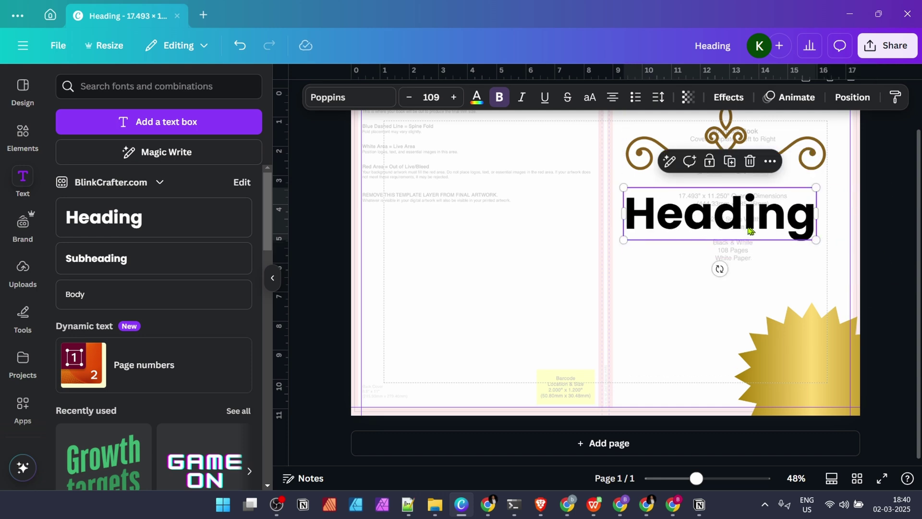
drag(744, 232, 758, 231)
double_click(757, 229)
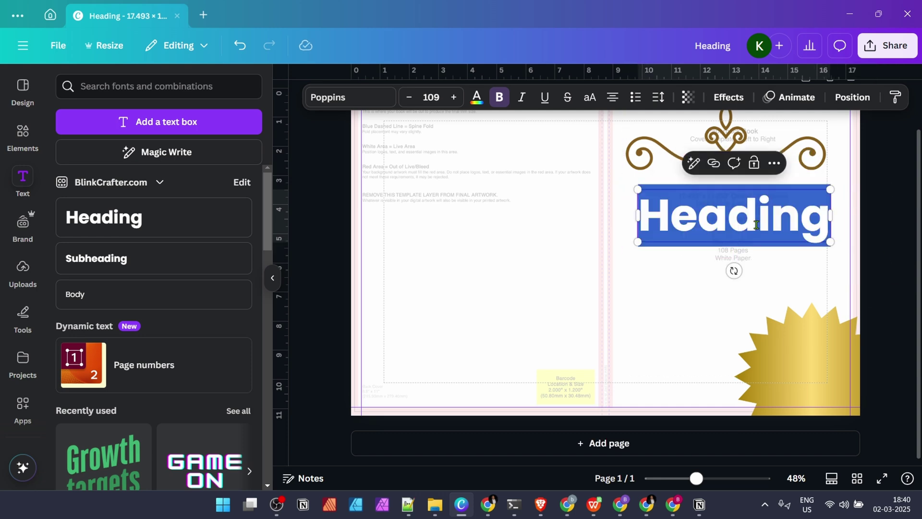
text(Vintage)
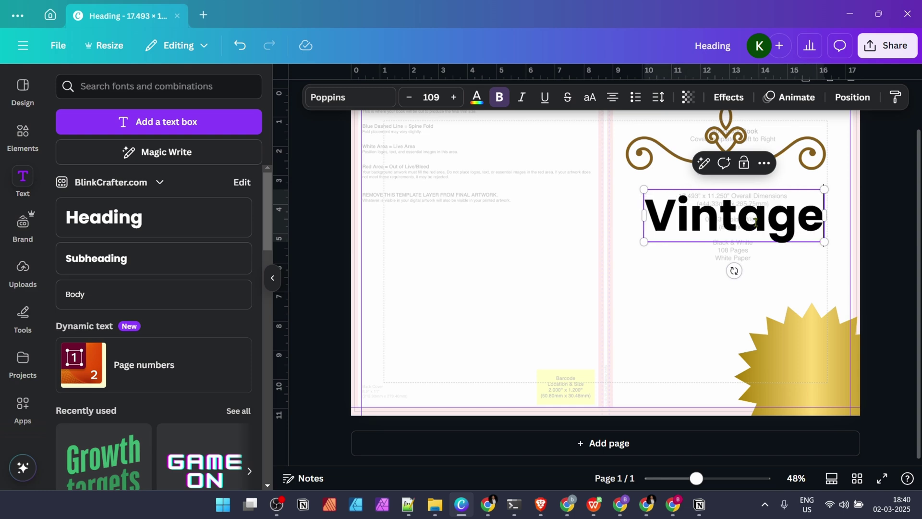
key(Return)
text(Man)
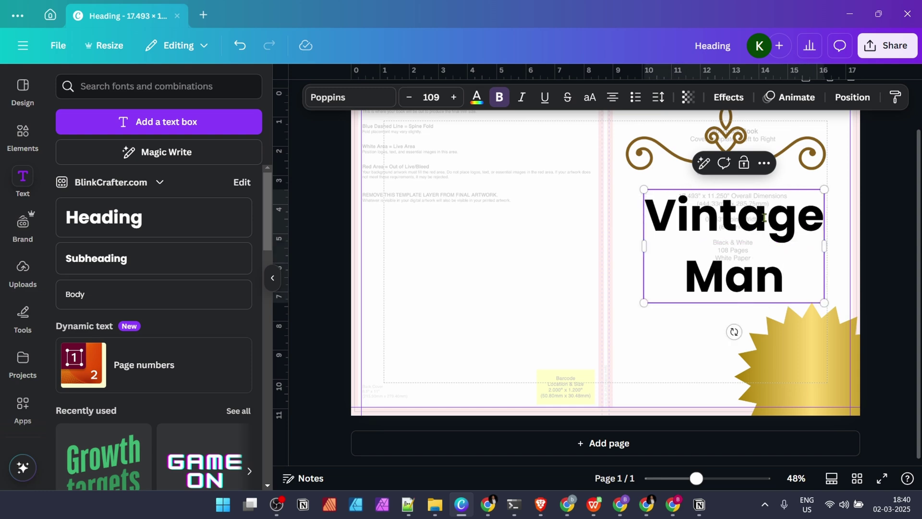
- Push the gold starburst deeper into the lower-right corner, then select the KDP template image
click(773, 319)
drag(805, 375, 830, 385)
click(489, 264)
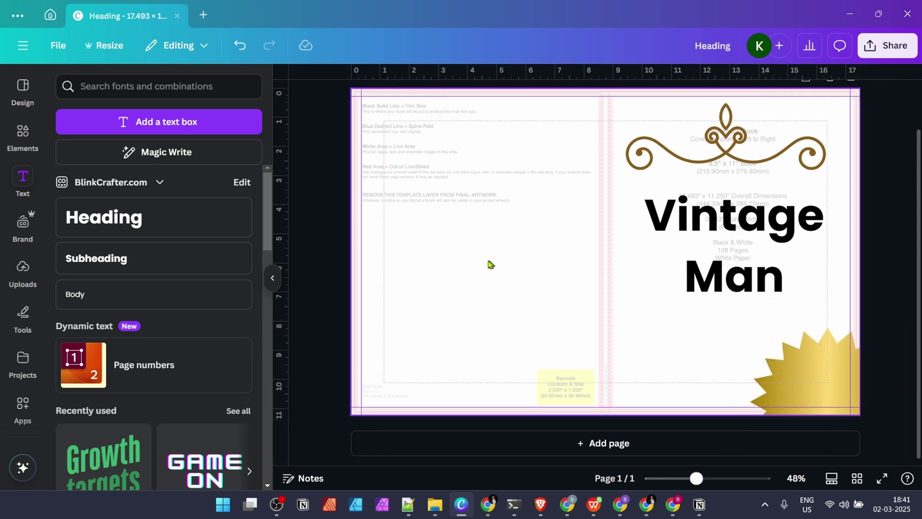
click(485, 263)
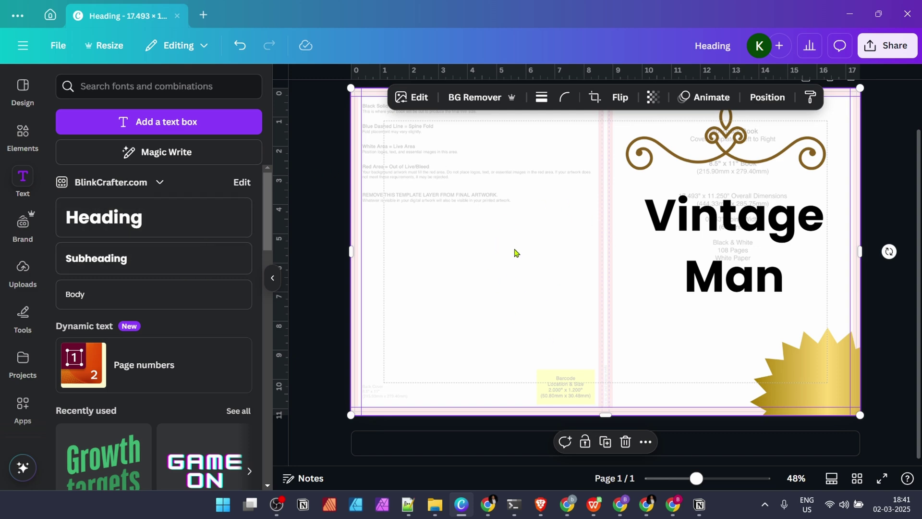
- Delete the KDP template image and place a Body text box at the back cover's top-left
key(Delete)
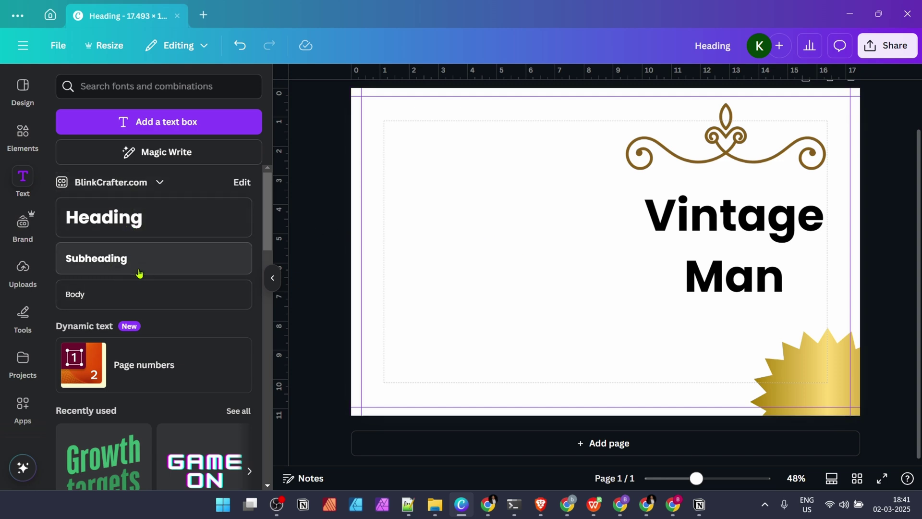
click(128, 301)
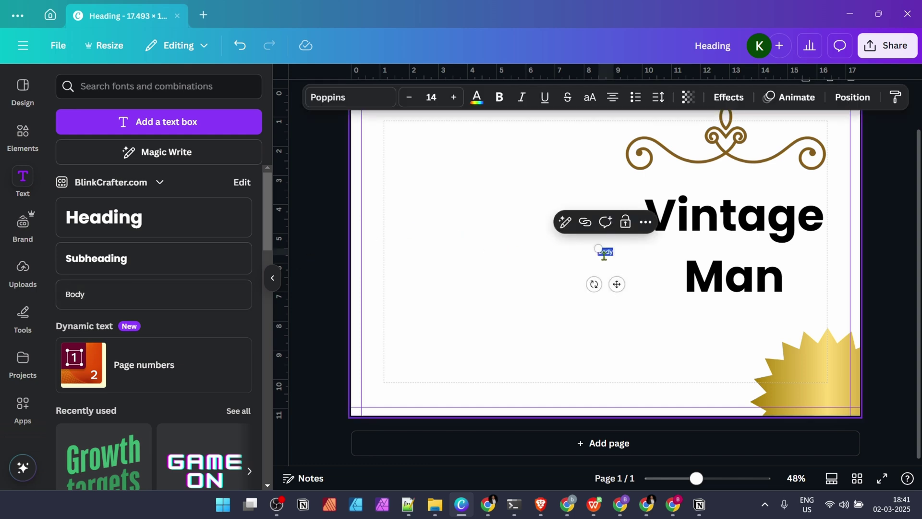
click(641, 304)
drag(573, 245, 490, 187)
double_click(433, 165)
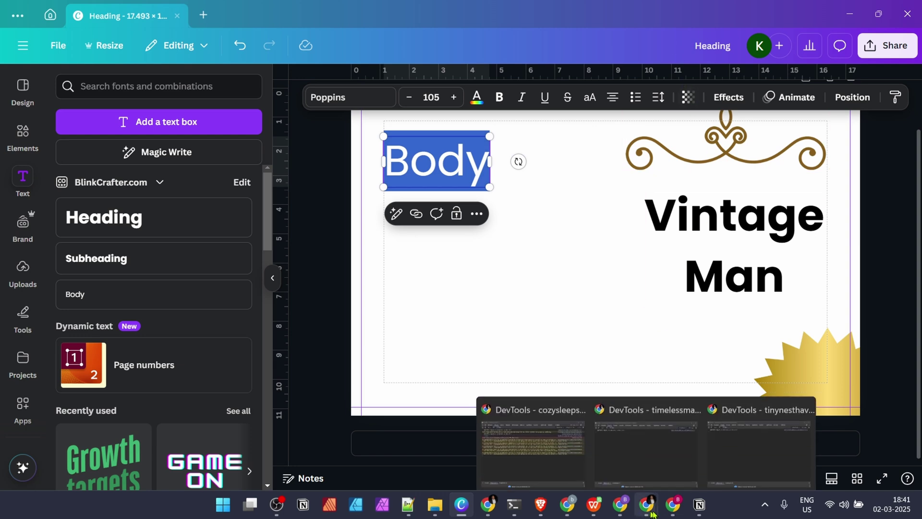
click(673, 504)
- Search Google for 'lorem ipsum' in a new Chrome tab, then select the 'Body' placeholder back in Canva
click(793, 12)
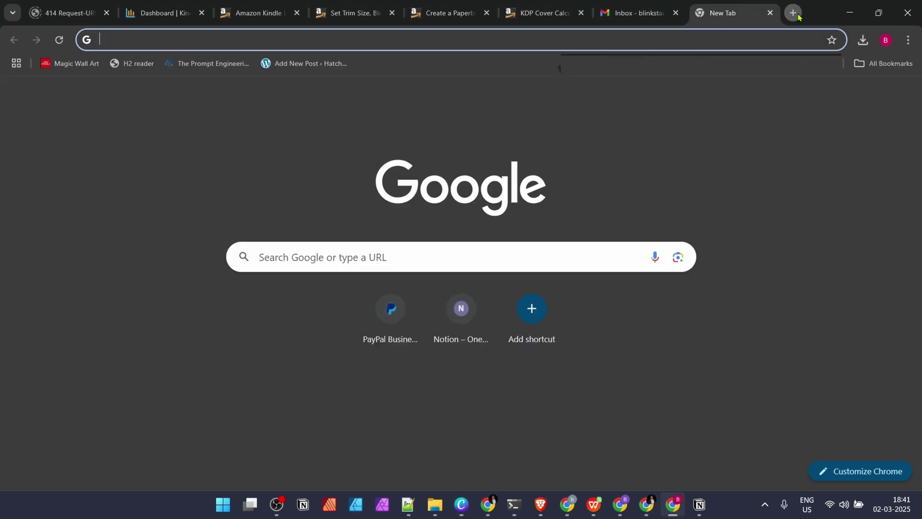
text(lorem)
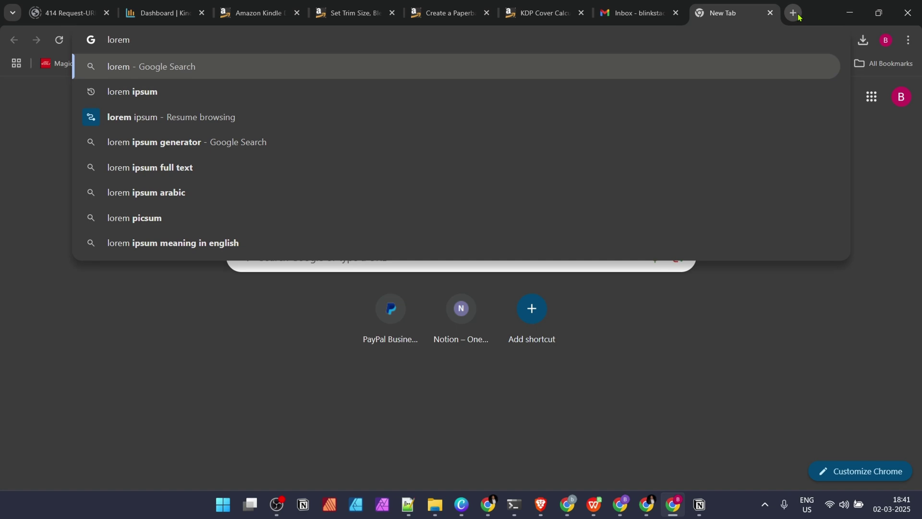
key(Down)
key(Return)
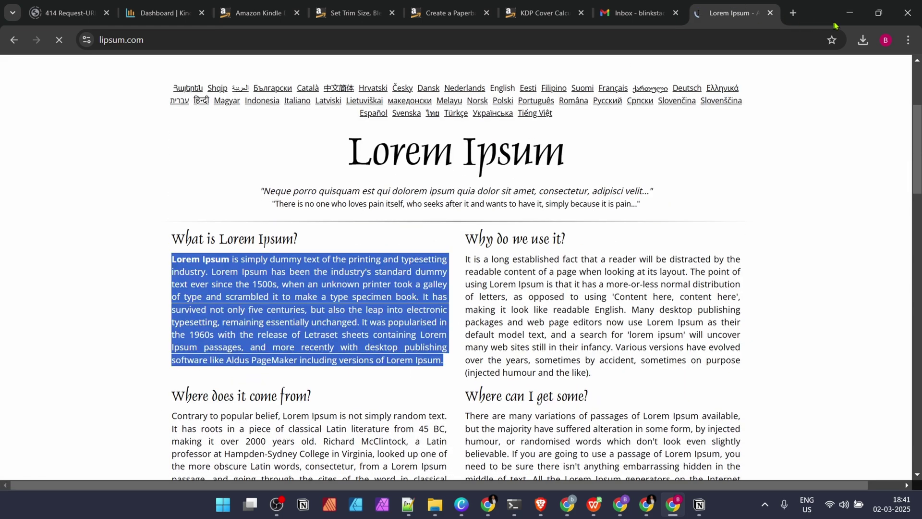
click(850, 13)
double_click(439, 182)
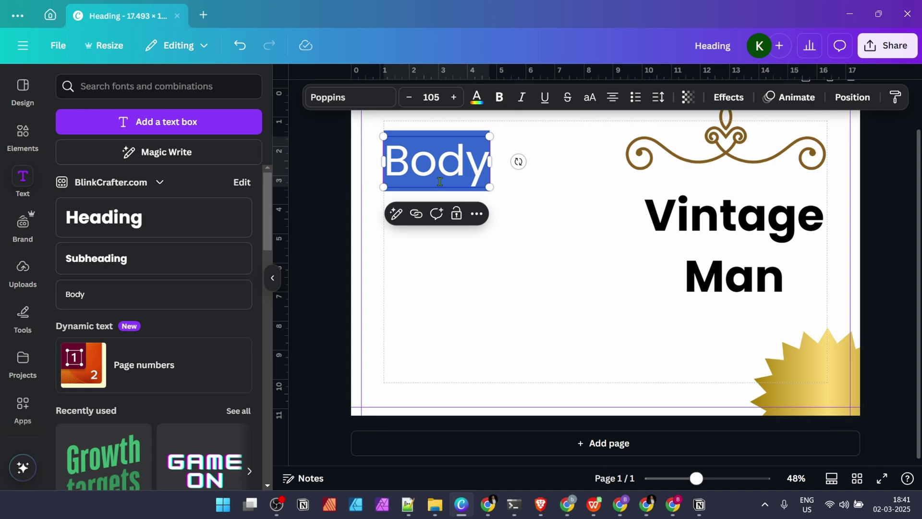
- Paste the Lorem Ipsum paragraph over 'Body' and set its font size to 12
text(Lorem Ipsum is simply dummy text of the printing and typesetting industry. Lorem Ipsum has been the industry's standard dummy text ever since the 1500s, when an unknown printer took a galley of type and scrambled it to make a type specimen book. It has survived not only five centuries, but also the leap into electronic typesetting, remaining essentially unchanged. It was popularised in the 1960s with the release of Letraset sheets containing Lorem Ipsum passages, and more recently with desktop publishing software like Aldus PageMaker including versions of Lorem Ipsum.)
click(431, 97)
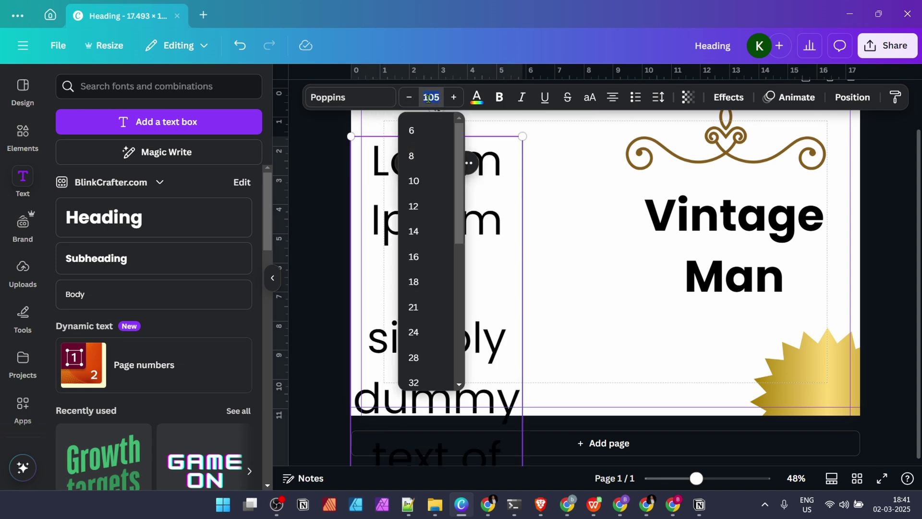
text(1)
click(447, 161)
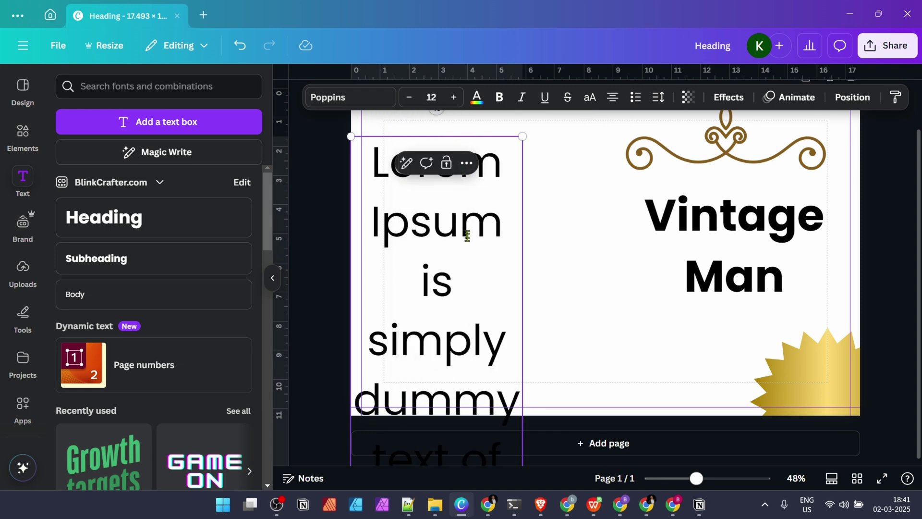
key(ctrl+a)
click(438, 98)
text(12)
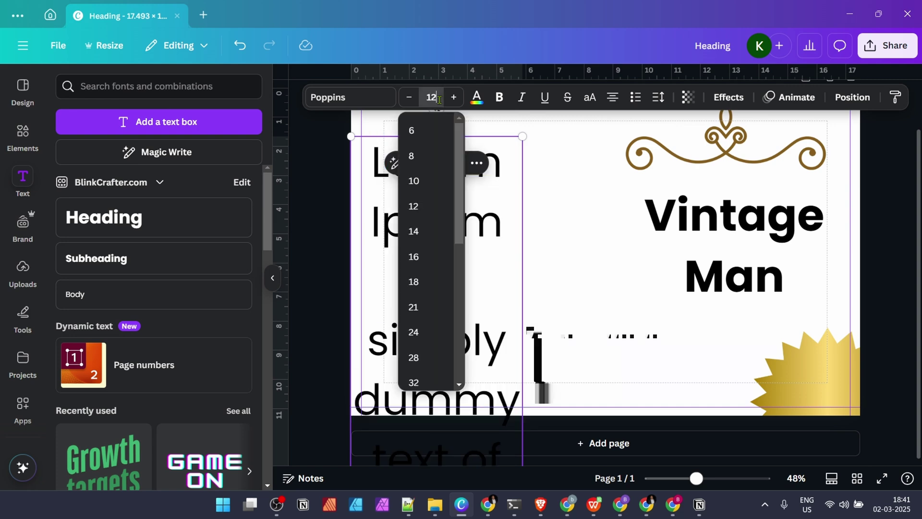
key(Return)
- Move the paragraph to the back cover's middle-left and widen its box to about 7 in
click(594, 271)
drag(418, 162, 436, 275)
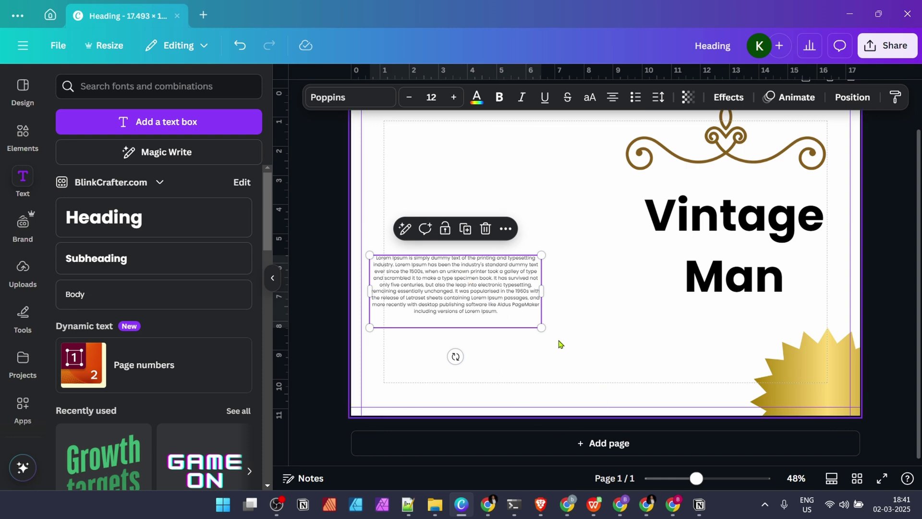
drag(541, 328, 571, 340)
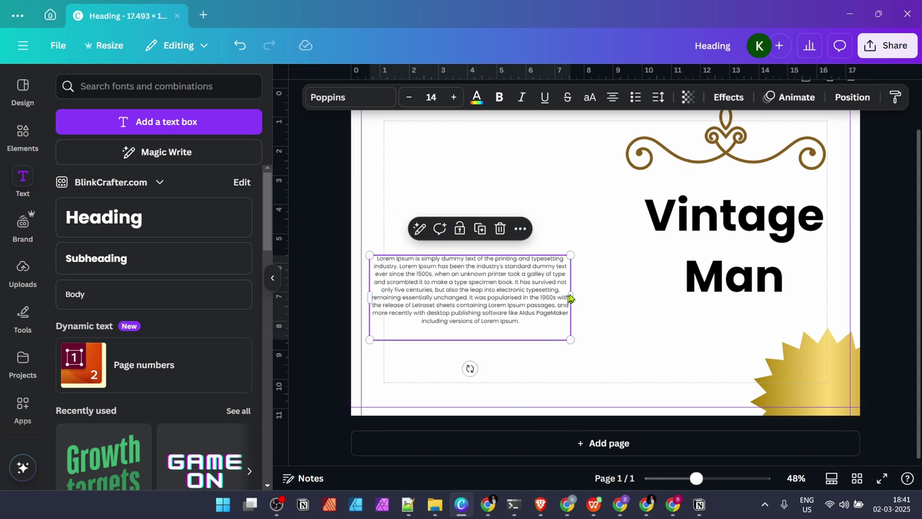
drag(570, 300, 524, 294)
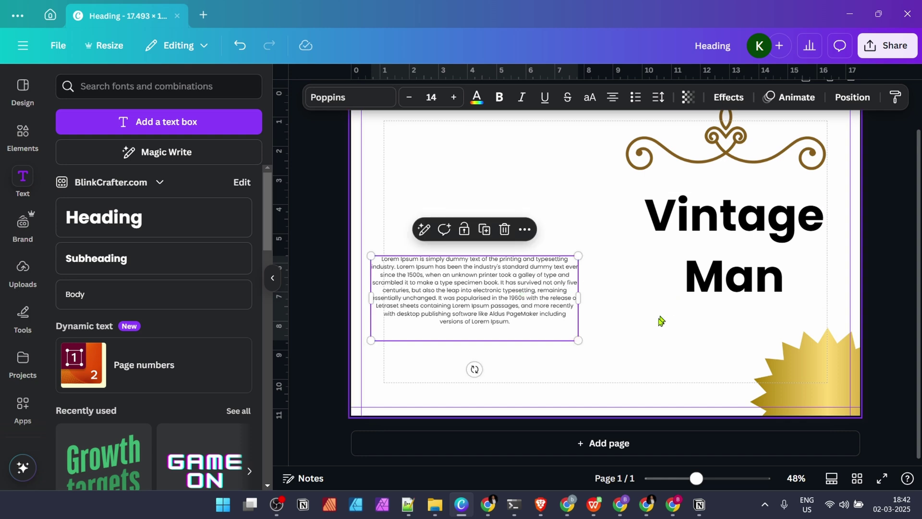
click(650, 337)
scroll(651, 337, down, 2)
scroll(652, 337, up, 2)
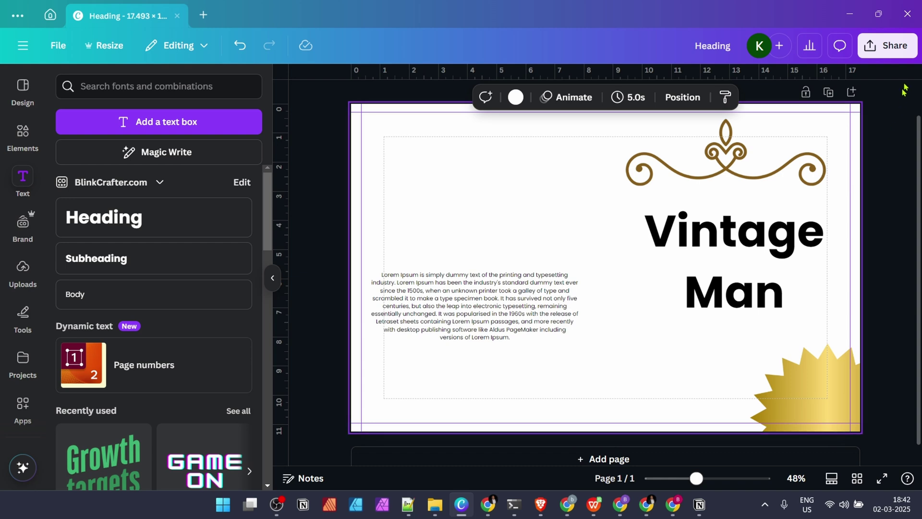
- Download the cover as PDF Print with crop marks and bleed, Flatten PDF and the CMYK colour profile
click(899, 57)
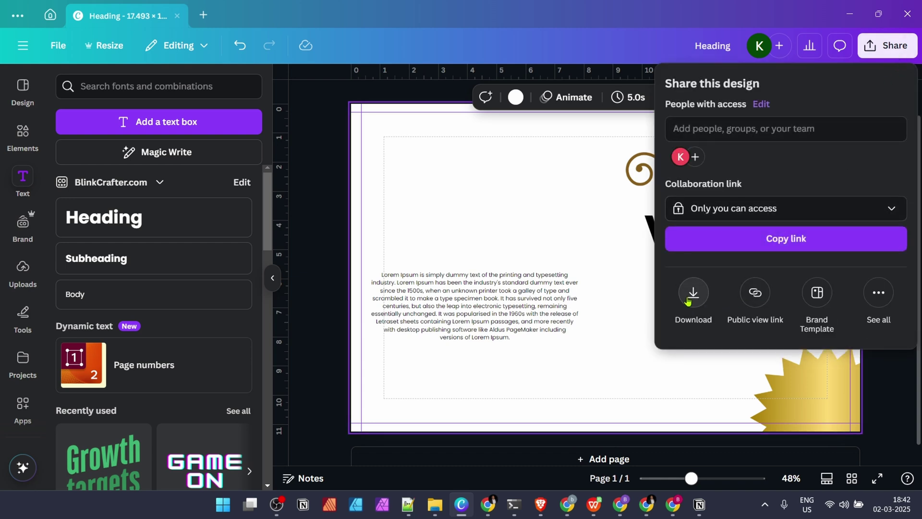
click(688, 300)
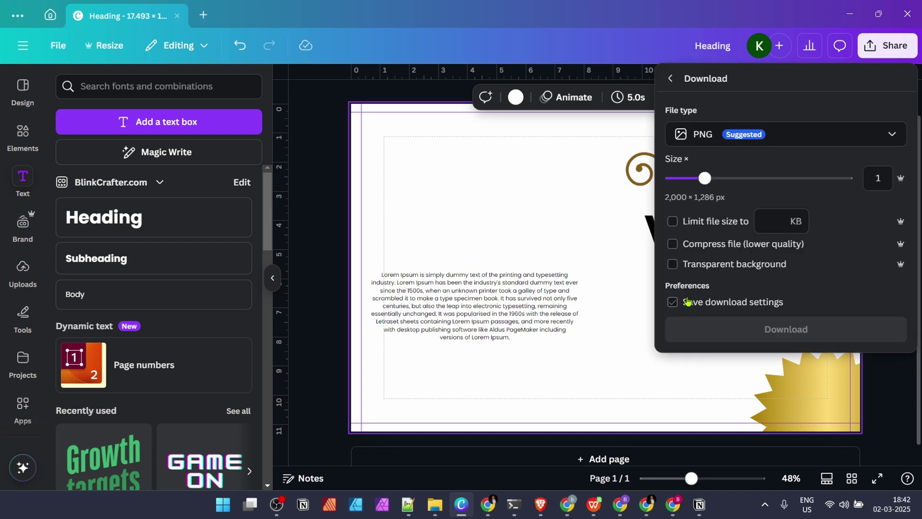
click(719, 145)
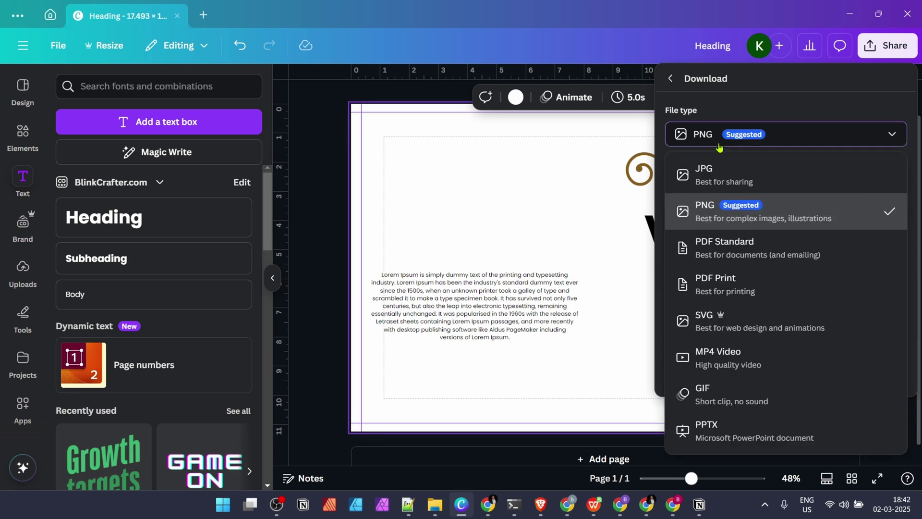
click(735, 286)
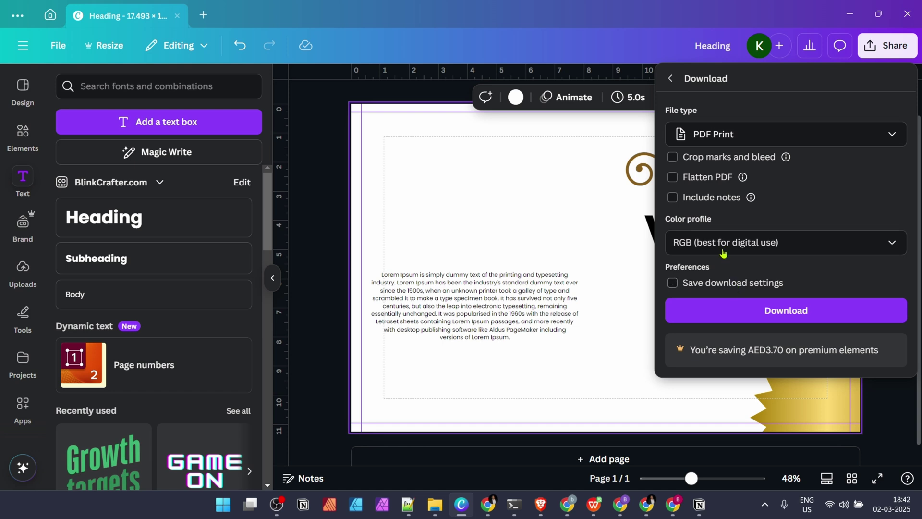
click(693, 181)
click(713, 249)
click(715, 303)
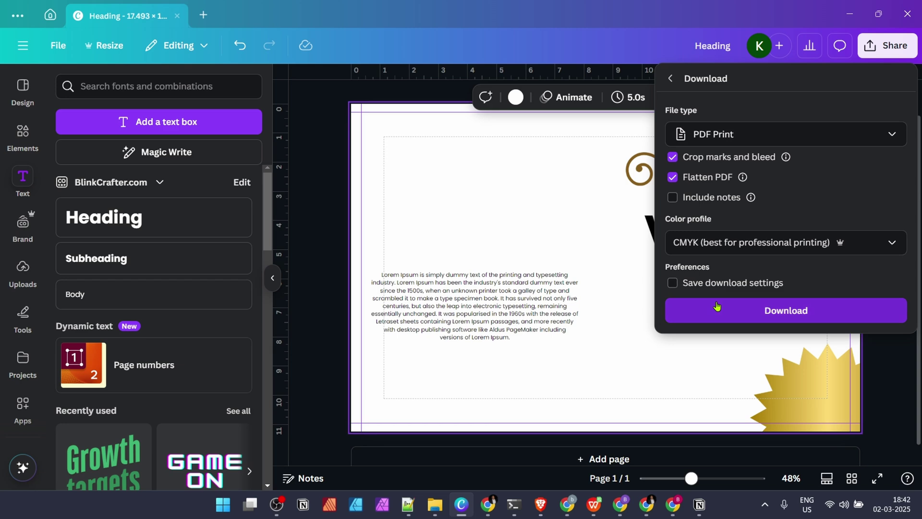
click(819, 311)
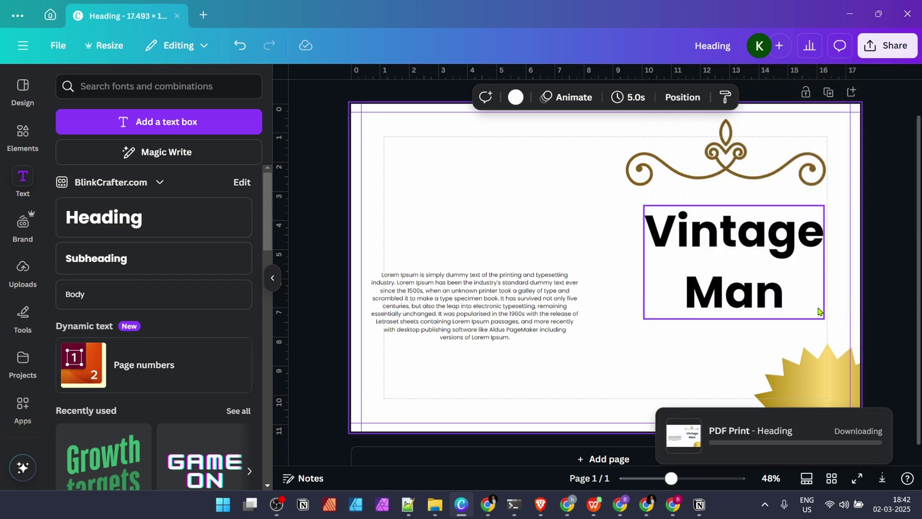